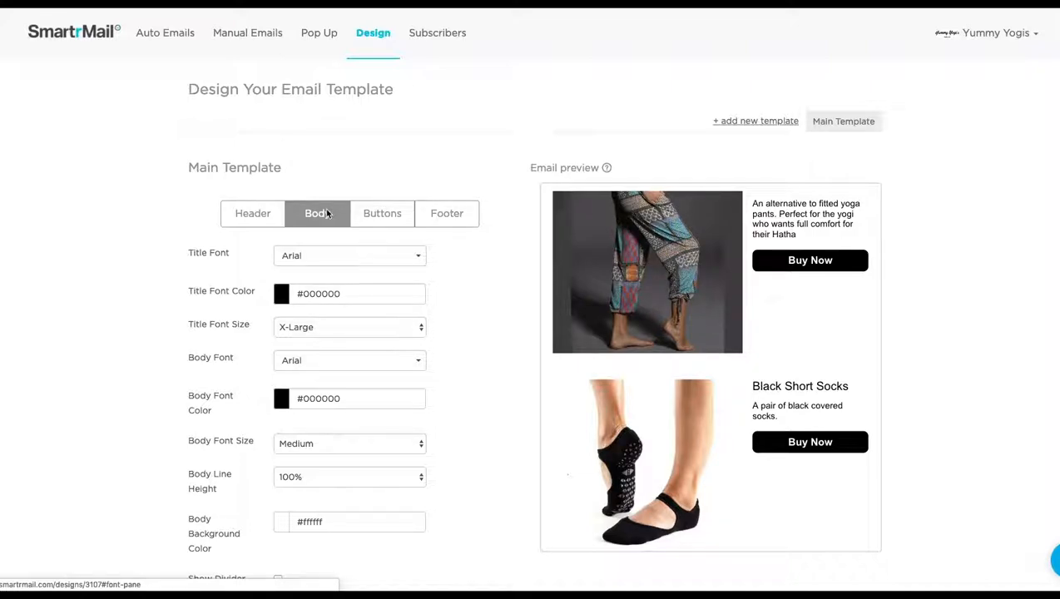
# - Set the title font of the email body to Montserrat
pyautogui.scroll(1, 632, 330)
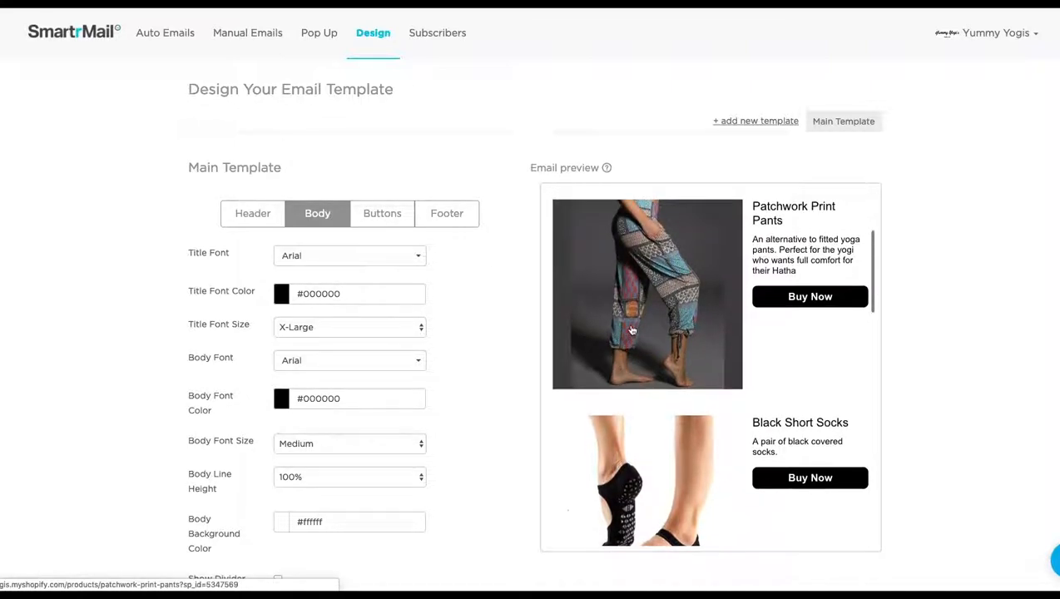
pyautogui.scroll(-1, 632, 330)
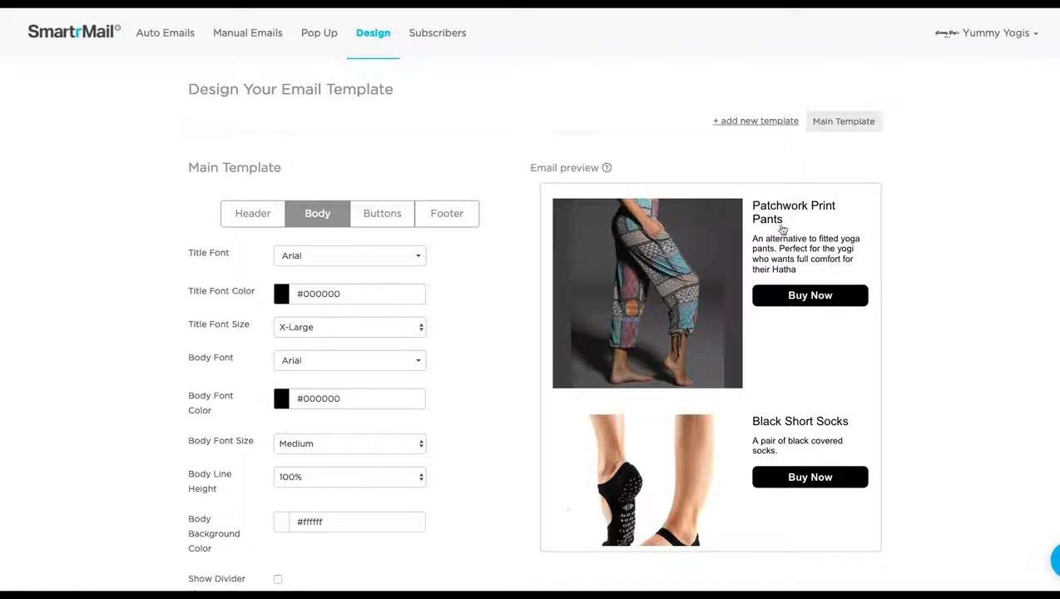
pyautogui.moveTo(788, 218); pyautogui.dragTo(752, 208)
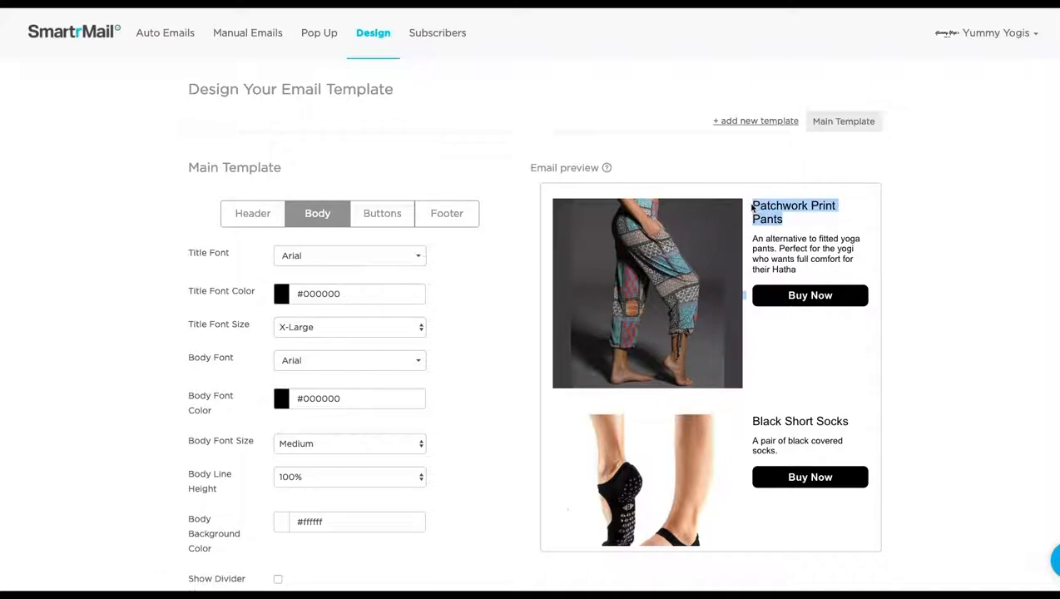
pyautogui.click(787, 220)
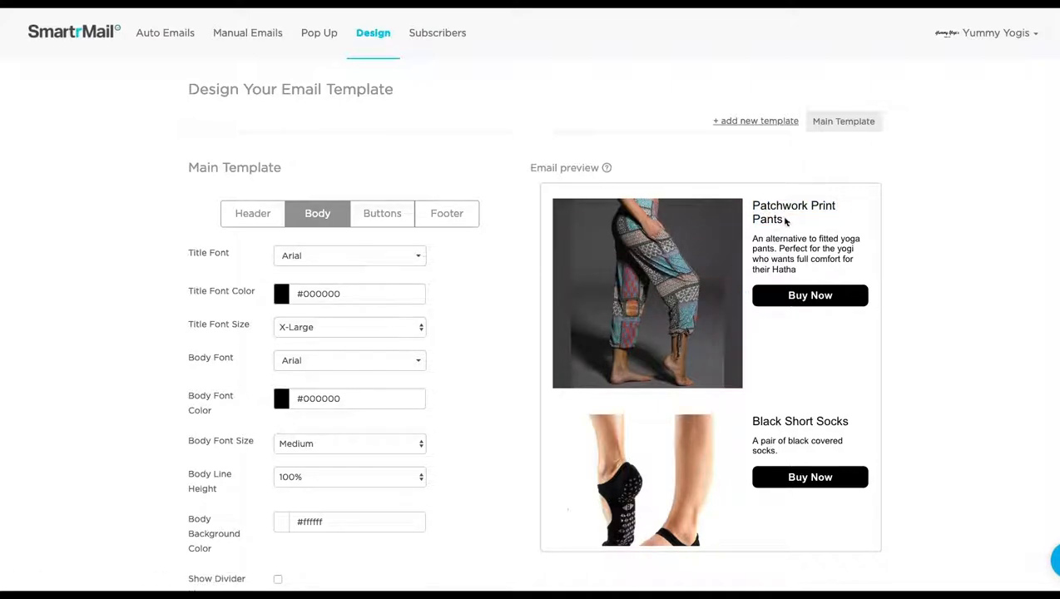
pyautogui.click(330, 263)
pyautogui.scroll(-6, 346, 343)
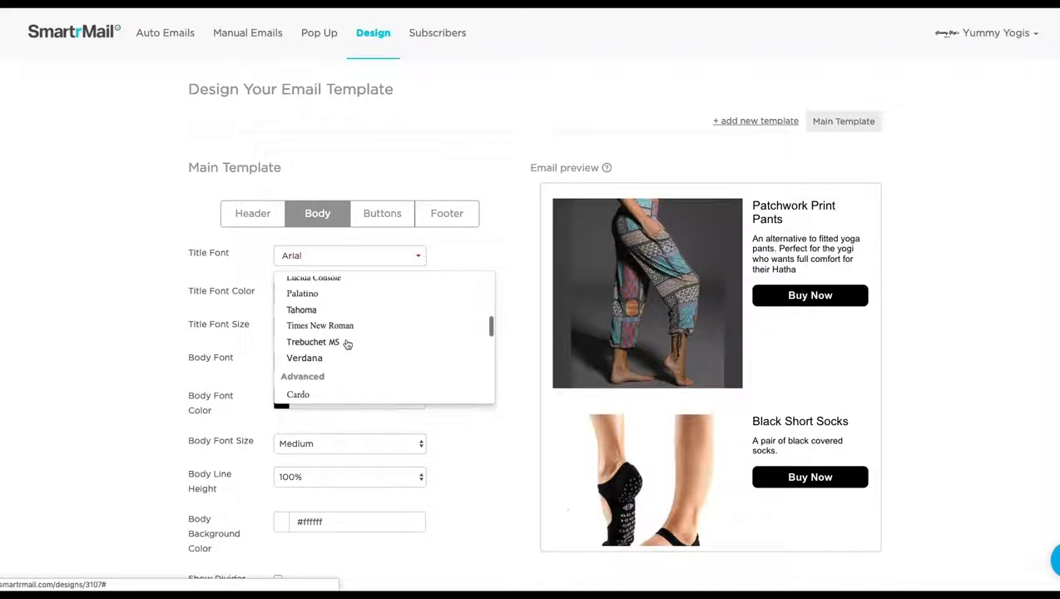
pyautogui.scroll(-3, 345, 341)
pyautogui.click(340, 354)
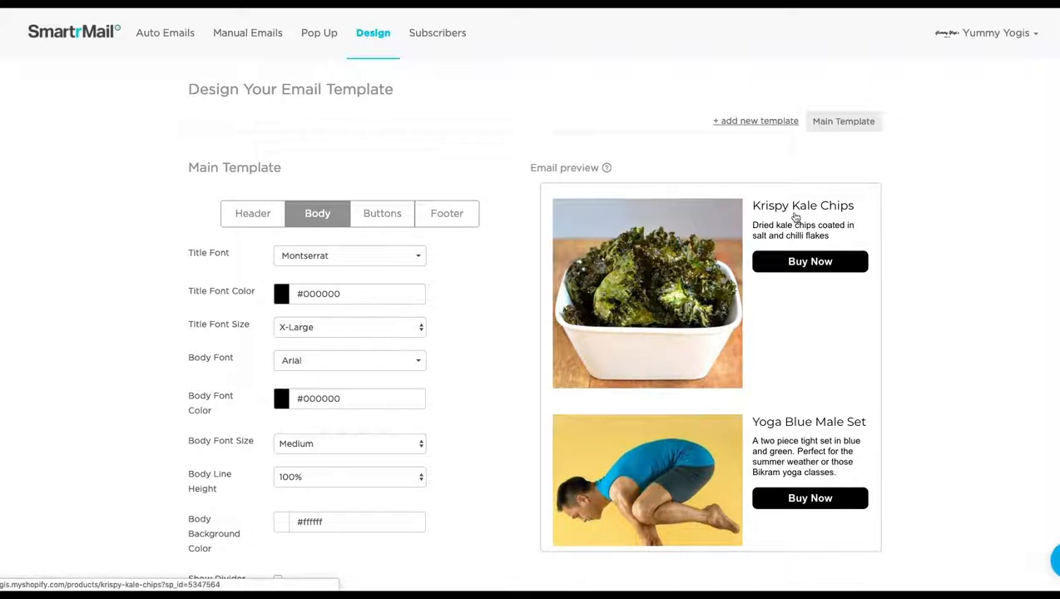
# - Set the title font color of the email body to #00b3ed
pyautogui.click(324, 295)
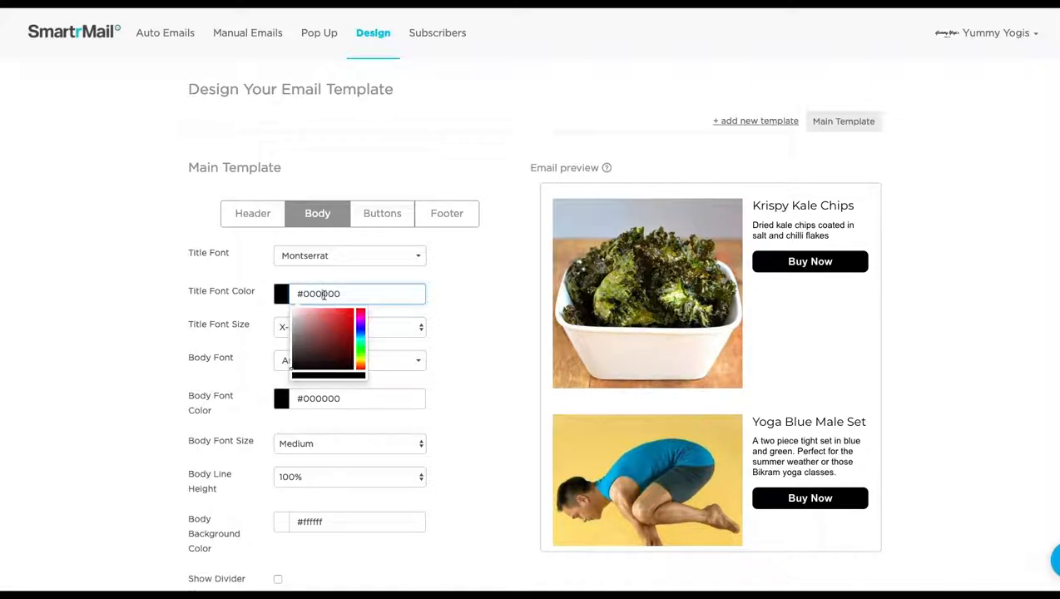
pyautogui.moveTo(311, 332)
pyautogui.mouseDown()
pyautogui.moveTo(326, 301)
pyautogui.moveTo(310, 320)
pyautogui.mouseUp()
pyautogui.doubleClick(314, 296)
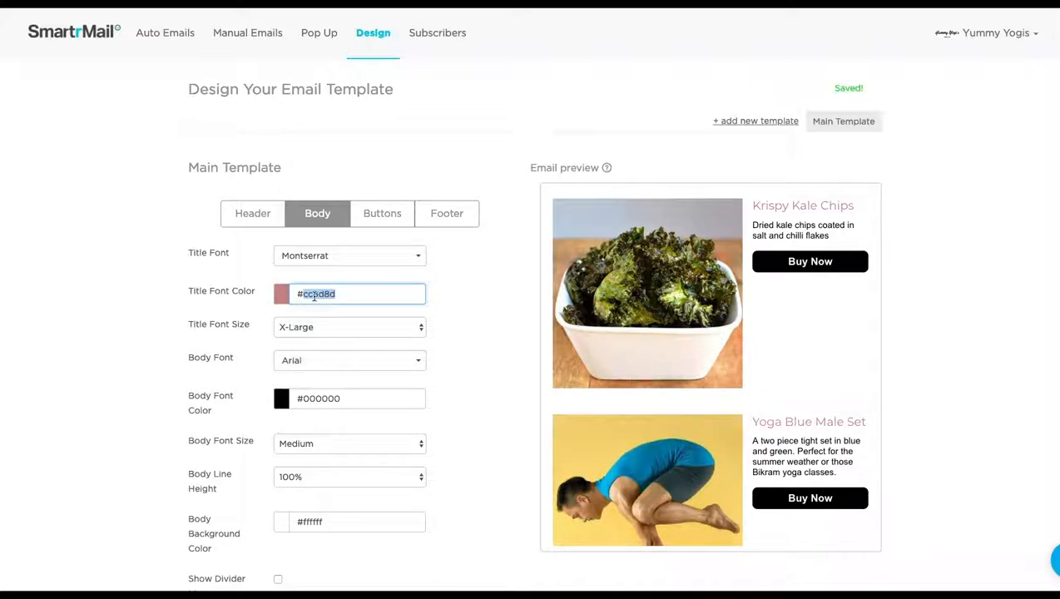
pyautogui.write('00b3ed')
pyautogui.click(462, 325)
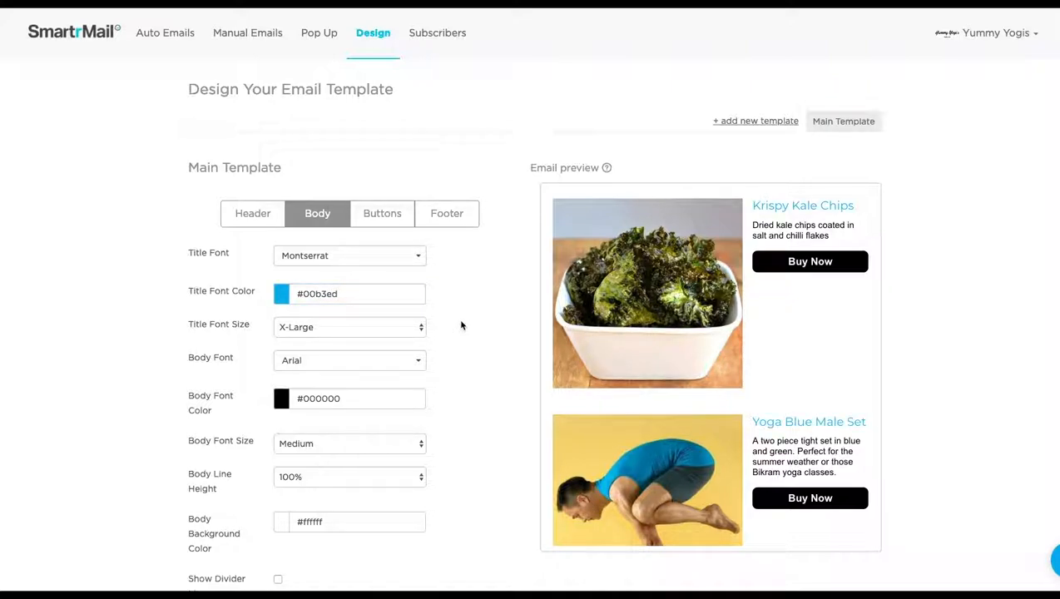
# - Try the title font size Small and set it back to X-Large
pyautogui.click(388, 329)
pyautogui.click(364, 289)
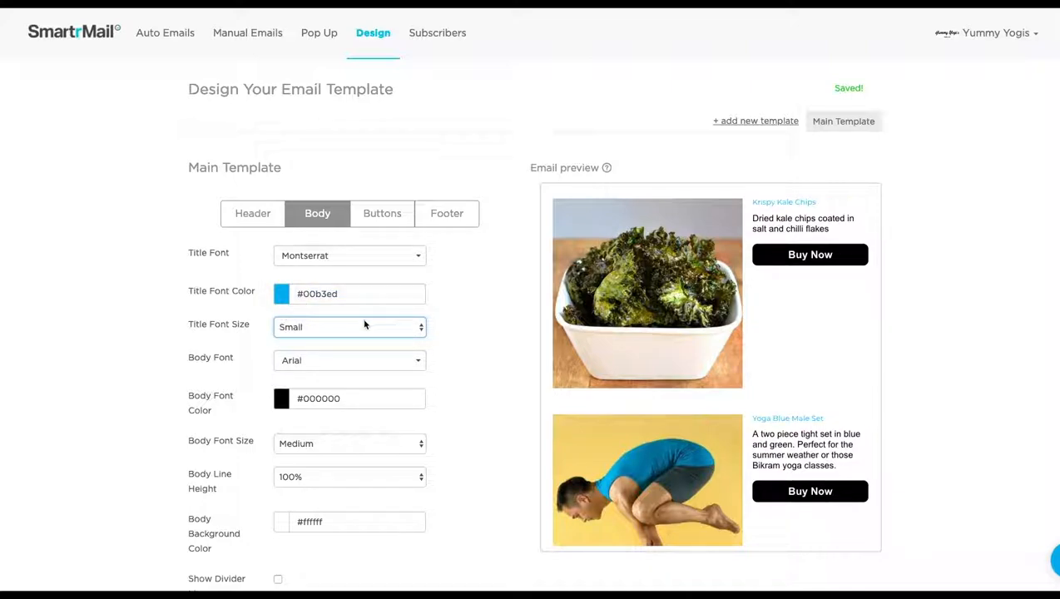
pyautogui.click(364, 325)
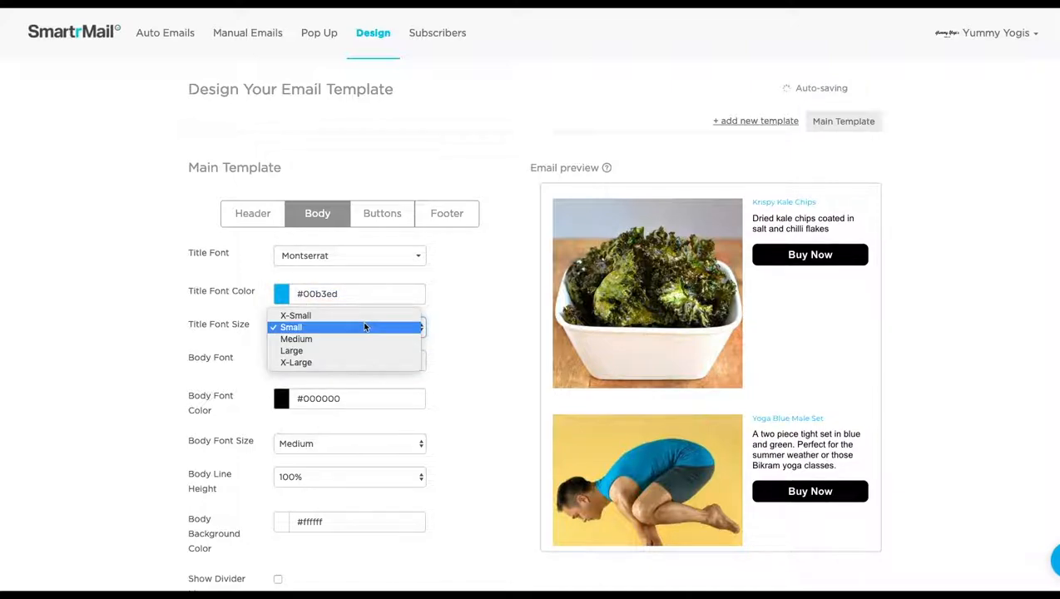
pyautogui.click(346, 364)
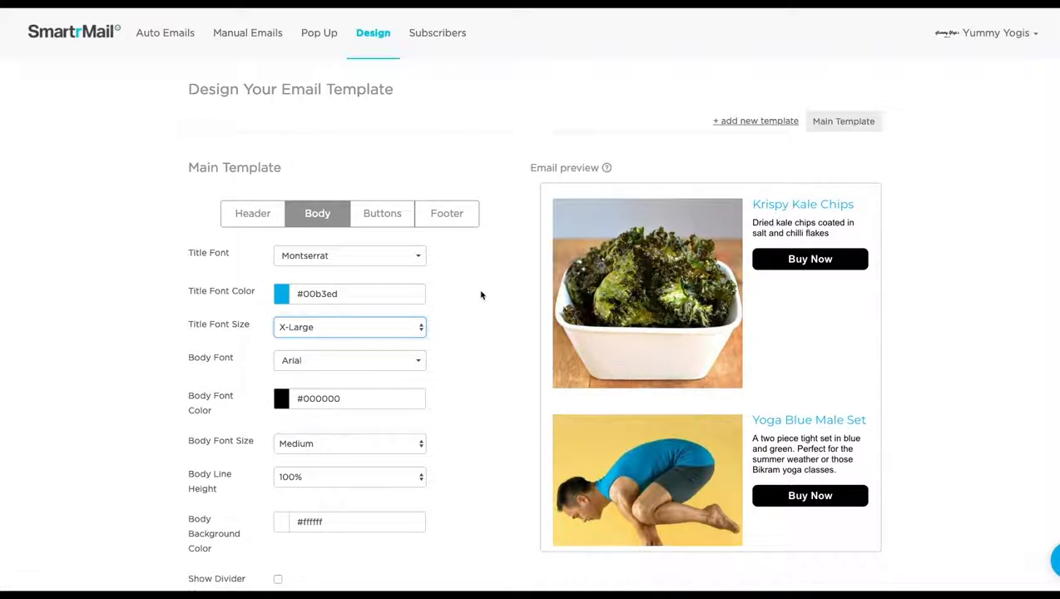
# - Set the body font of the email template to Montserrat
pyautogui.click(390, 359)
pyautogui.scroll(-1, 373, 463)
pyautogui.scroll(-5, 374, 463)
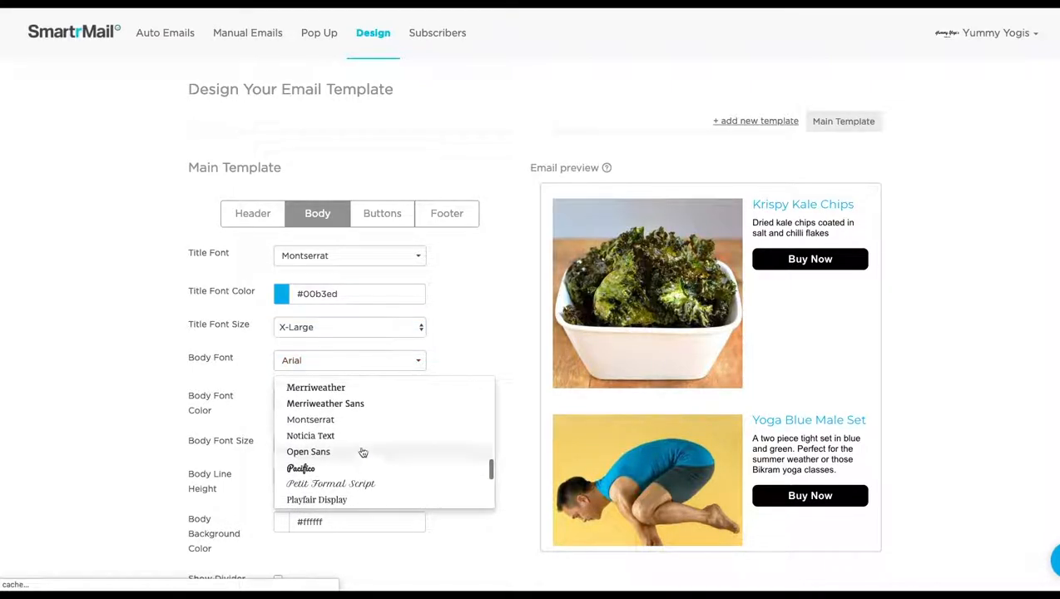
pyautogui.click(346, 421)
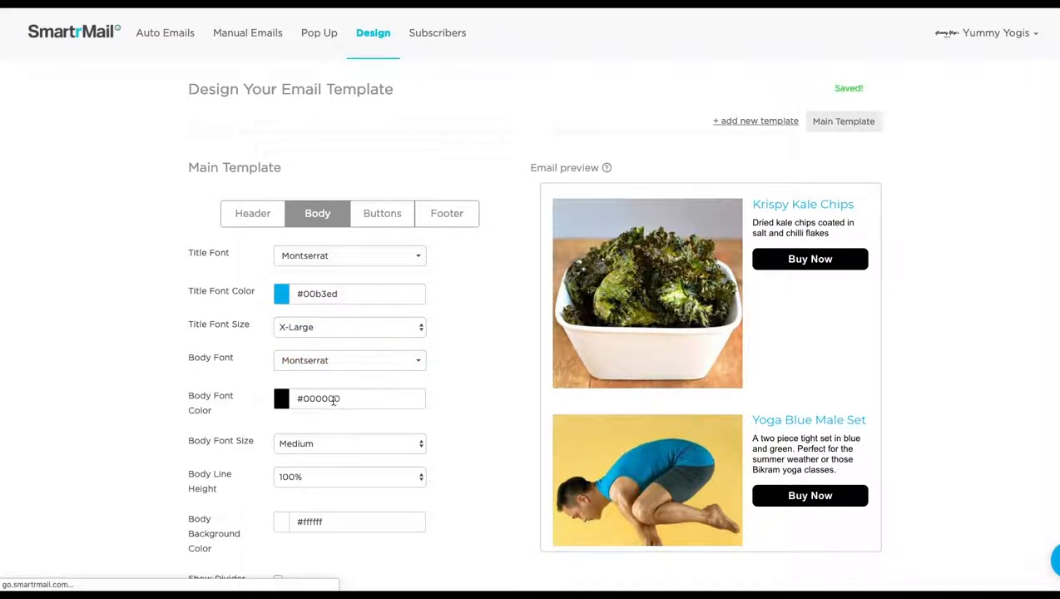
# - Change the body font color to the dark grey #424242
pyautogui.click(332, 398)
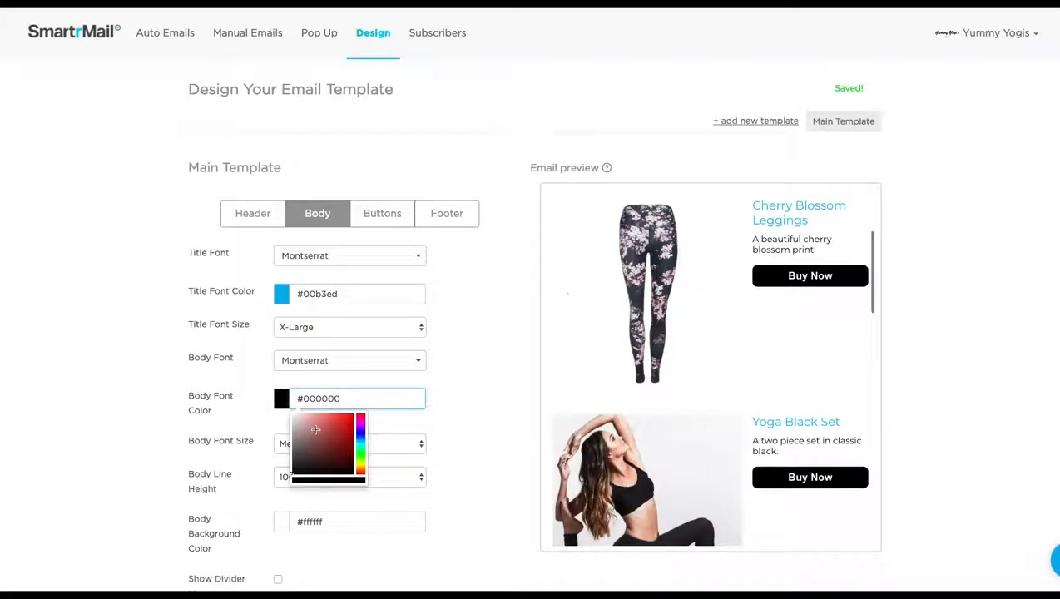
pyautogui.moveTo(298, 434)
pyautogui.mouseDown()
pyautogui.moveTo(283, 454)
pyautogui.moveTo(292, 457)
pyautogui.mouseUp()
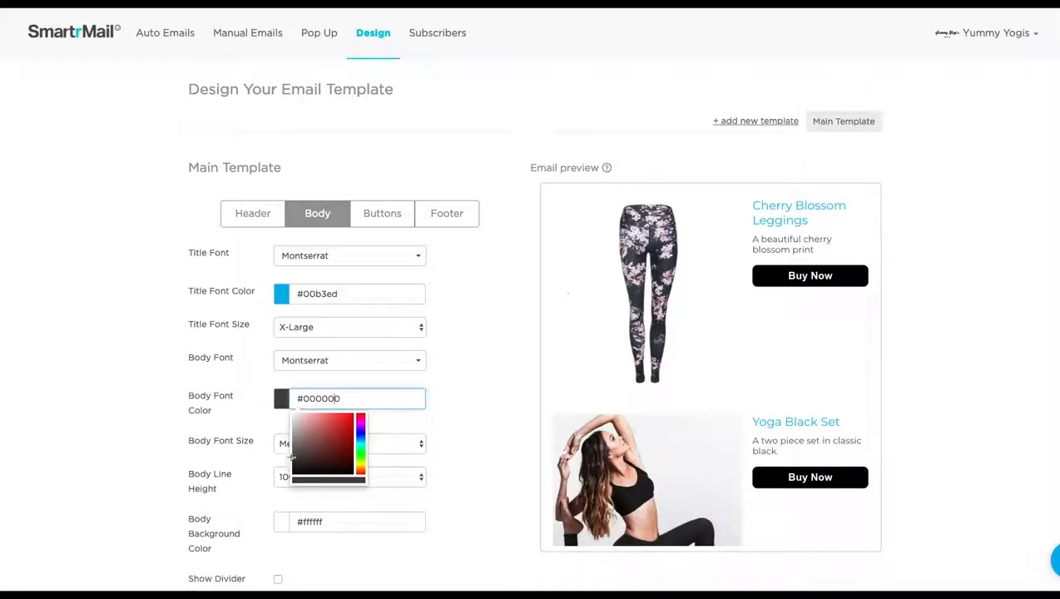
pyautogui.click(467, 413)
# - Try body line heights of 80% and 150%, and set the value back to 100%
pyautogui.scroll(-1, 466, 412)
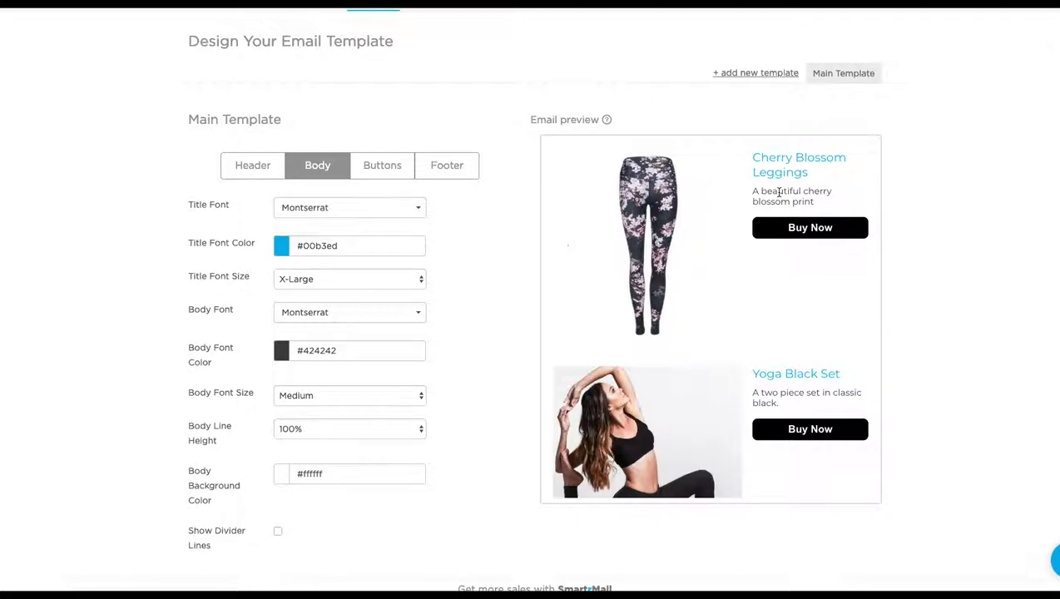
pyautogui.click(333, 430)
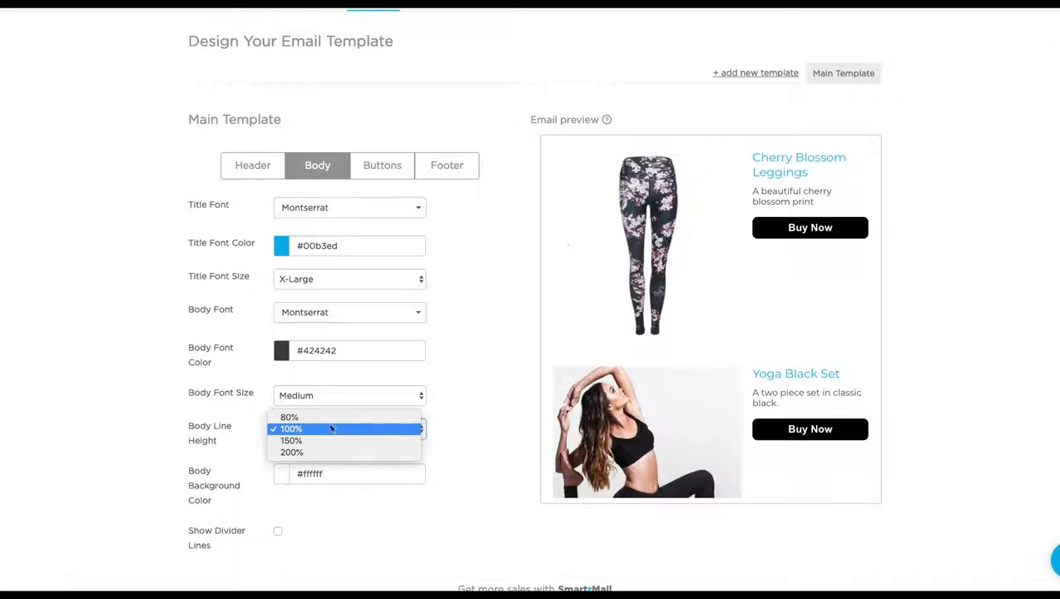
pyautogui.click(331, 417)
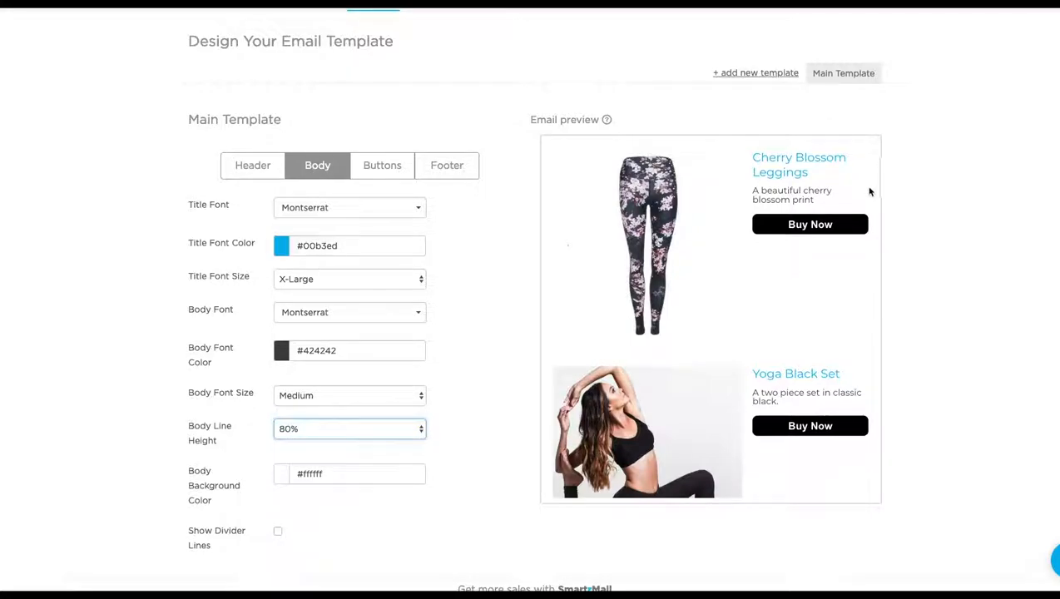
pyautogui.click(379, 432)
pyautogui.click(358, 449)
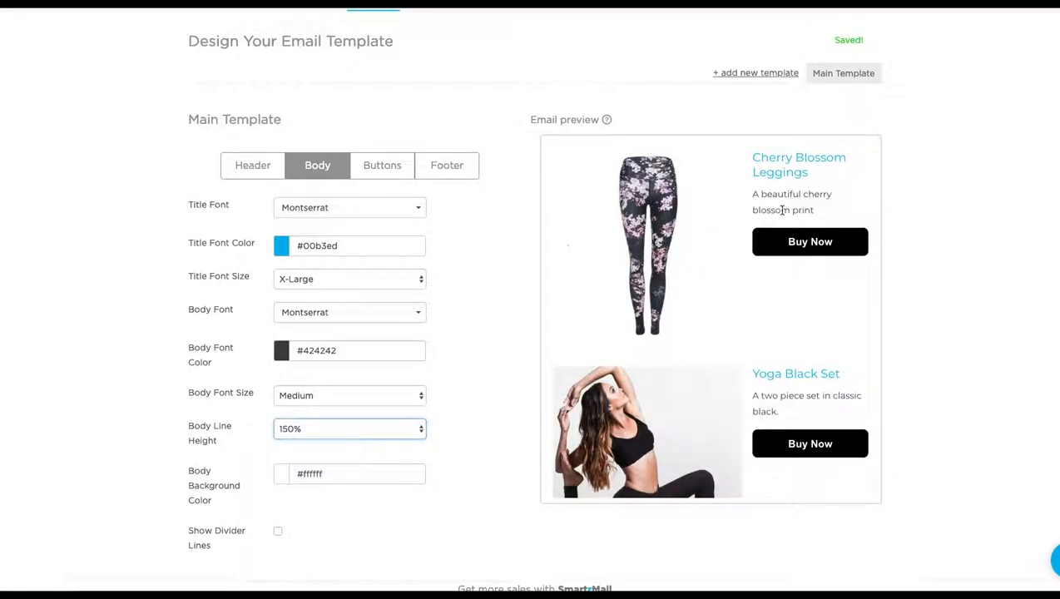
pyautogui.click(354, 432)
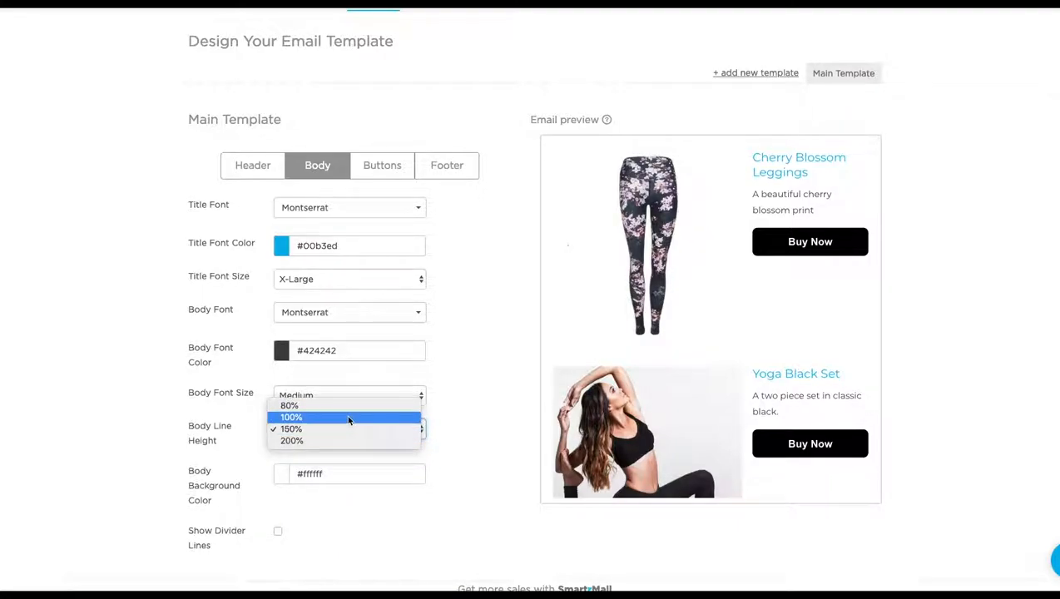
pyautogui.click(349, 417)
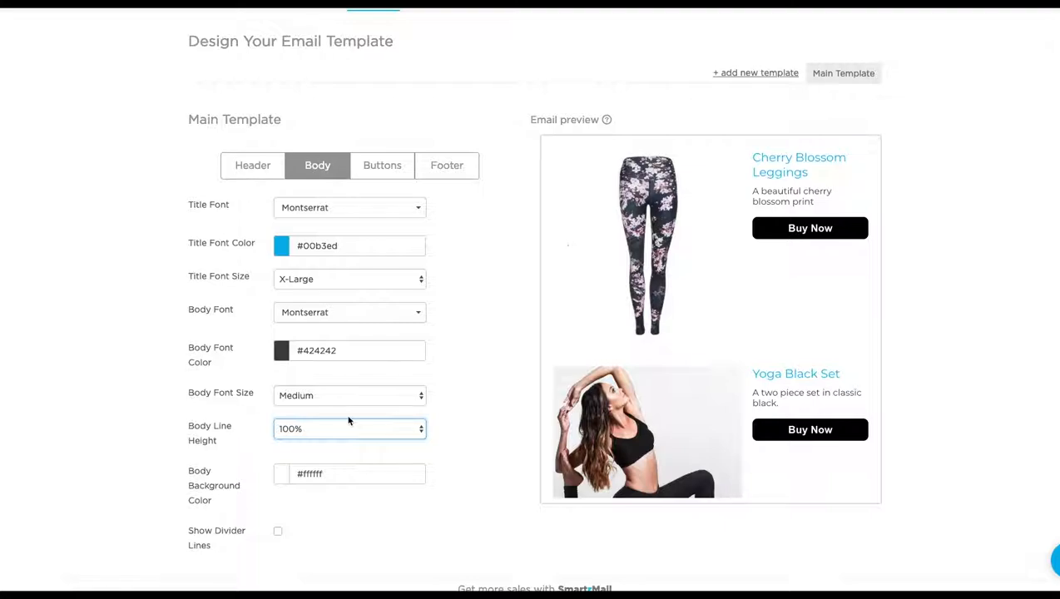
# - Try another body background color in the color picker and return it to white, #ffffff
pyautogui.click(327, 472)
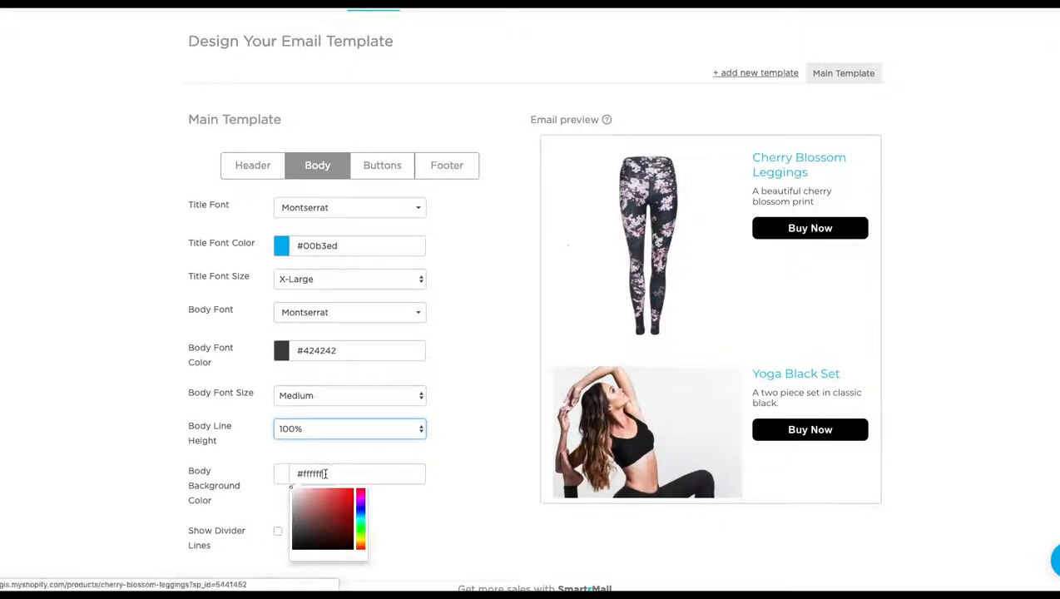
pyautogui.click(321, 509)
pyautogui.moveTo(320, 509); pyautogui.dragTo(281, 481)
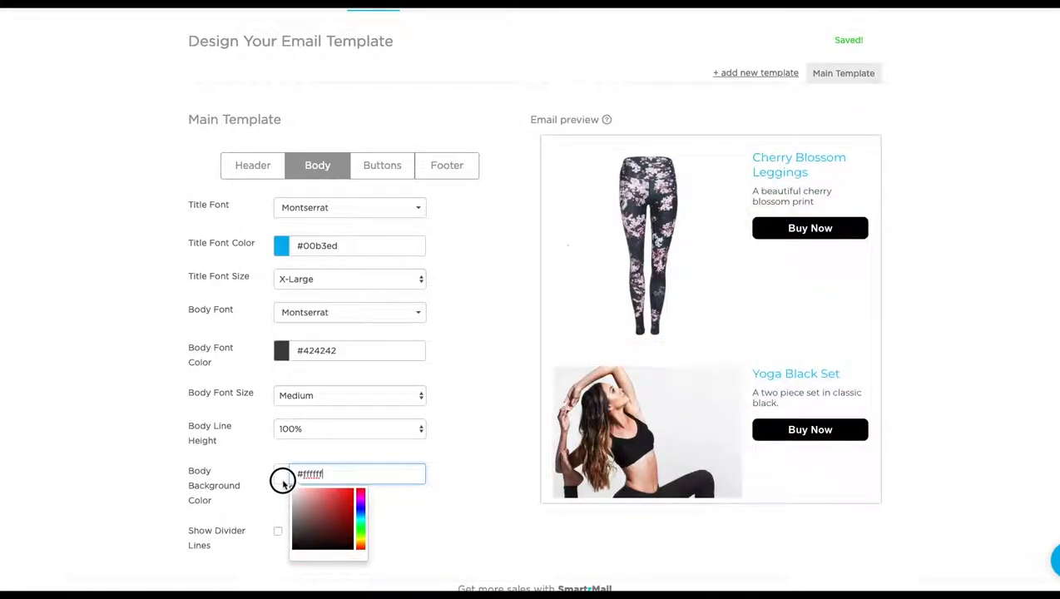
pyautogui.click(275, 499)
# - Turn on the divider lines between products, review them throughout the email preview, and turn them off again
pyautogui.scroll(-1, 329, 504)
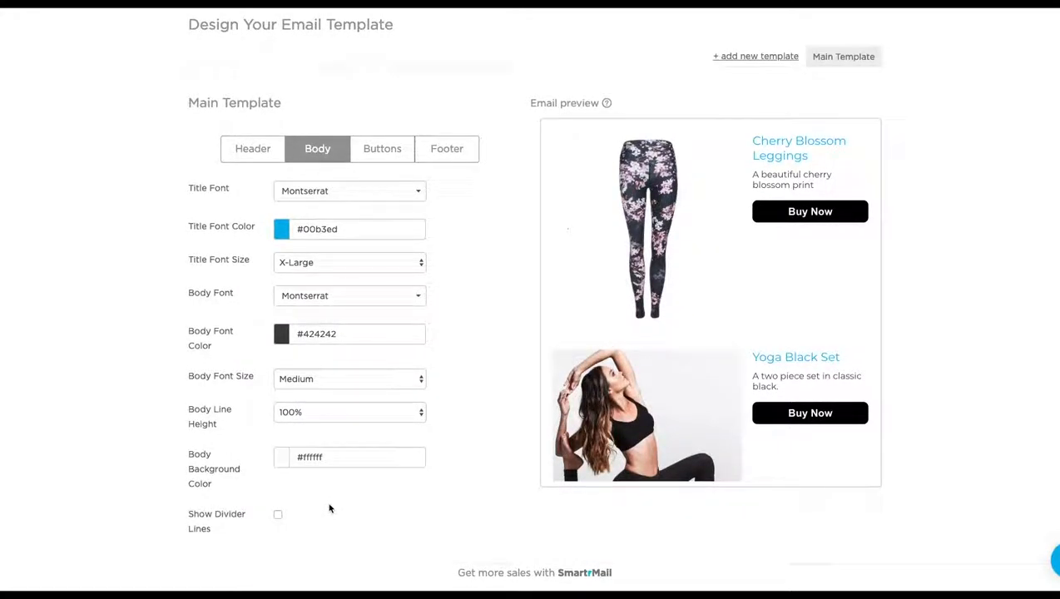
pyautogui.click(278, 515)
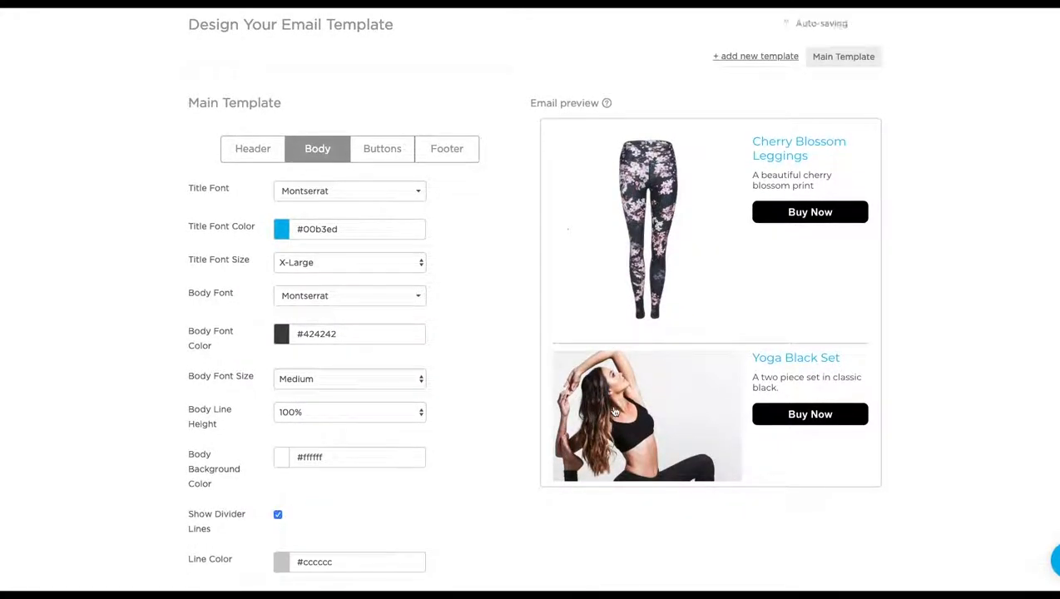
pyautogui.scroll(-3, 734, 346)
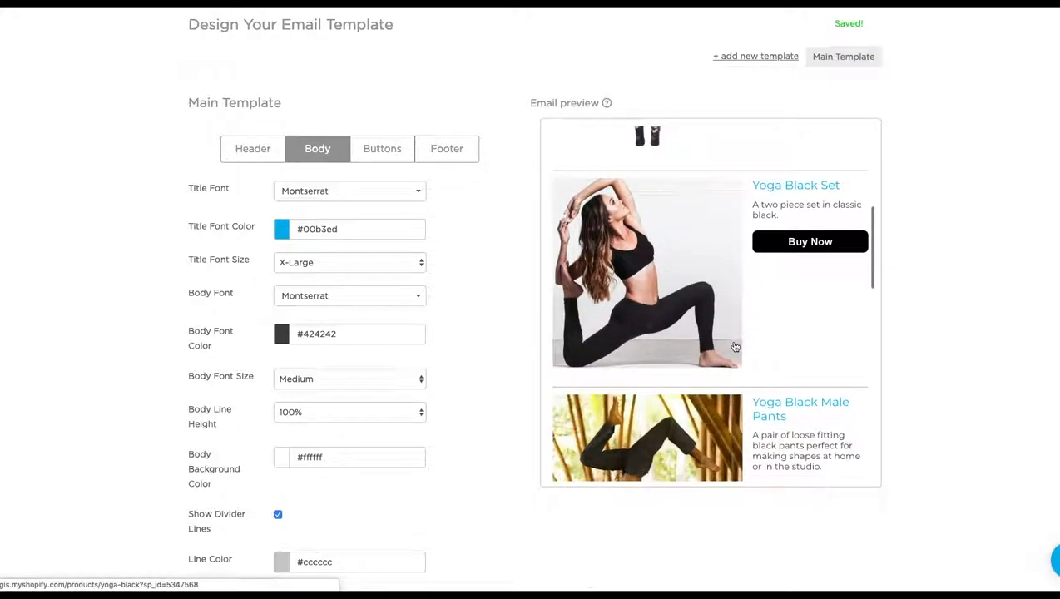
pyautogui.scroll(-2, 734, 346)
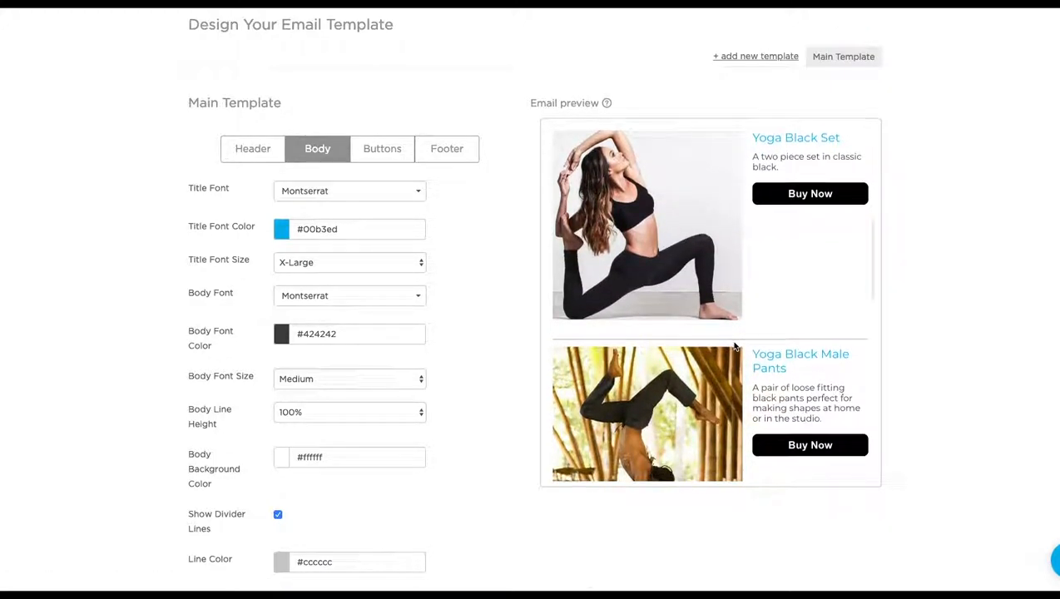
pyautogui.scroll(-1, 735, 346)
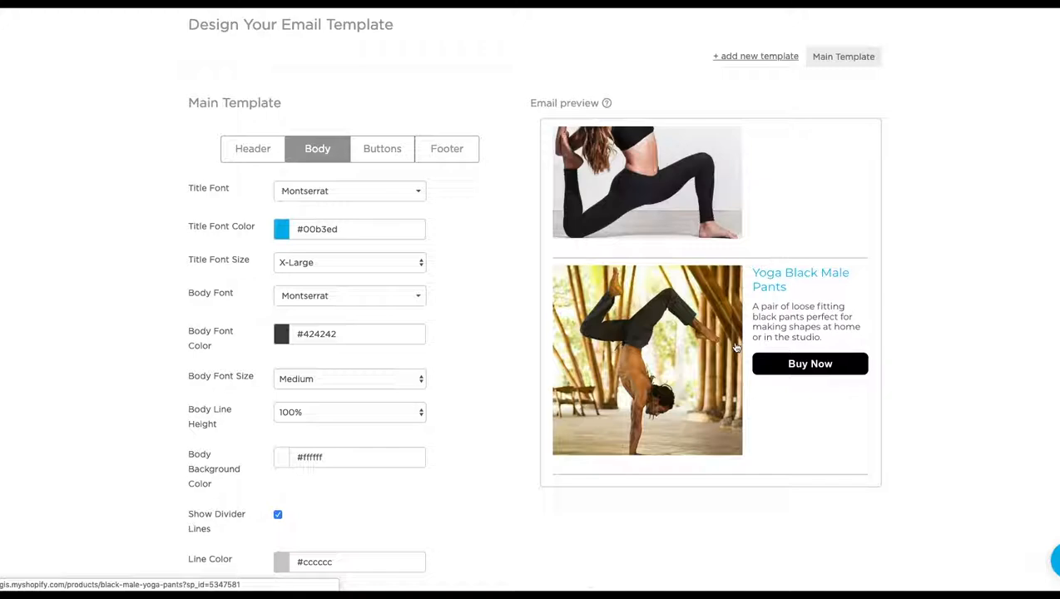
pyautogui.scroll(-1, 371, 524)
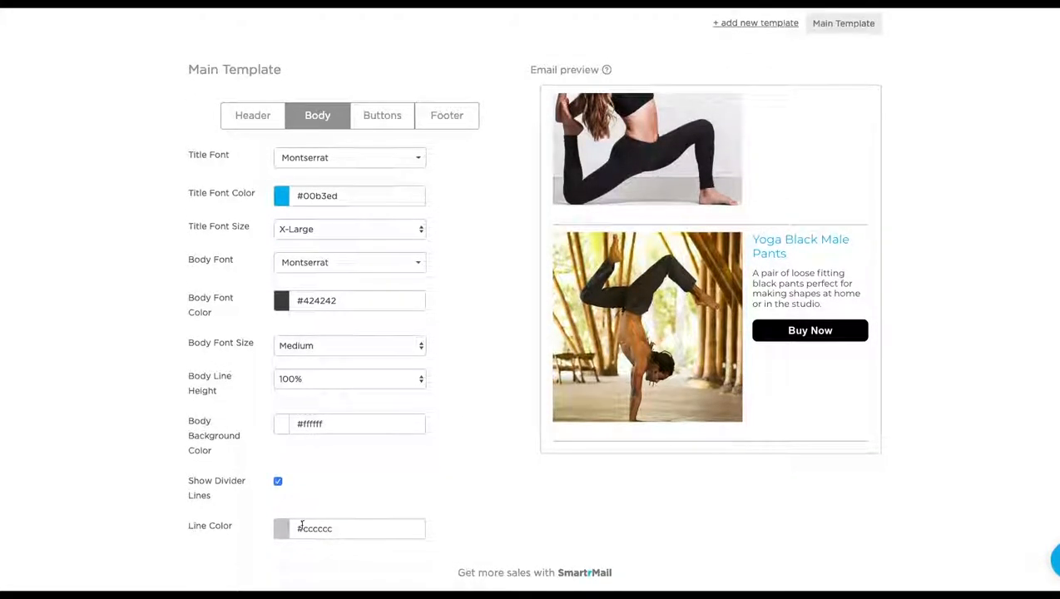
pyautogui.click(278, 482)
pyautogui.scroll(3, 634, 411)
pyautogui.scroll(2, 634, 412)
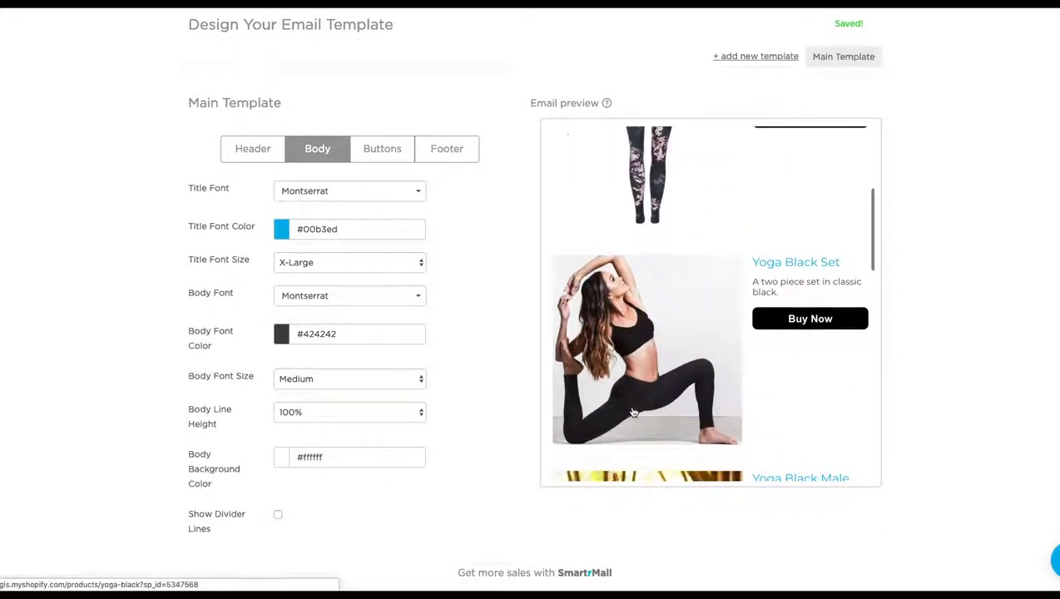
# - In the template's button settings, replace the product button text with ${price}
pyautogui.click(390, 153)
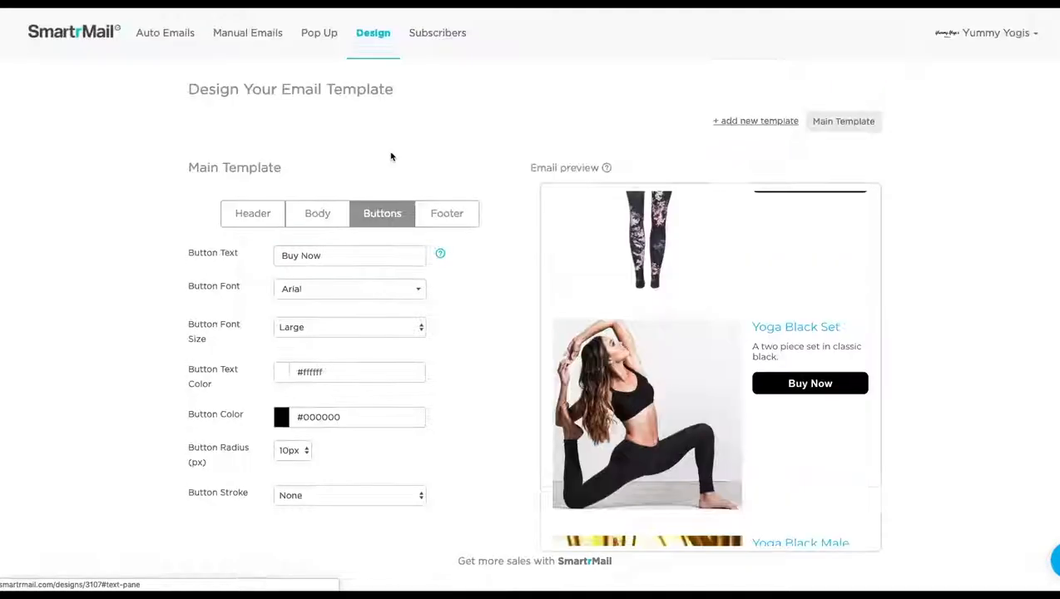
pyautogui.scroll(3, 617, 277)
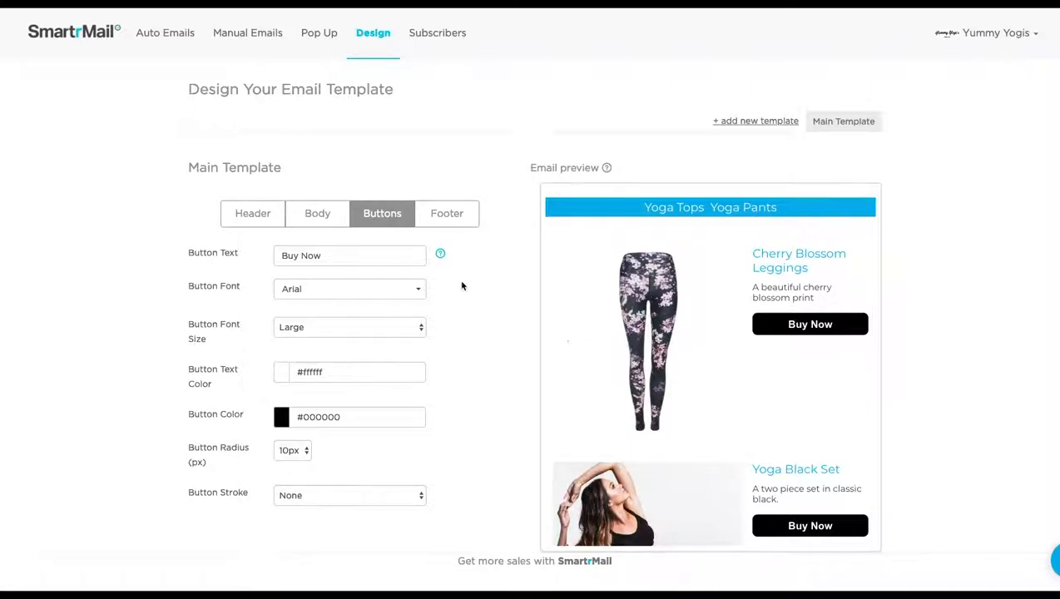
pyautogui.moveTo(361, 257); pyautogui.dragTo(255, 254)
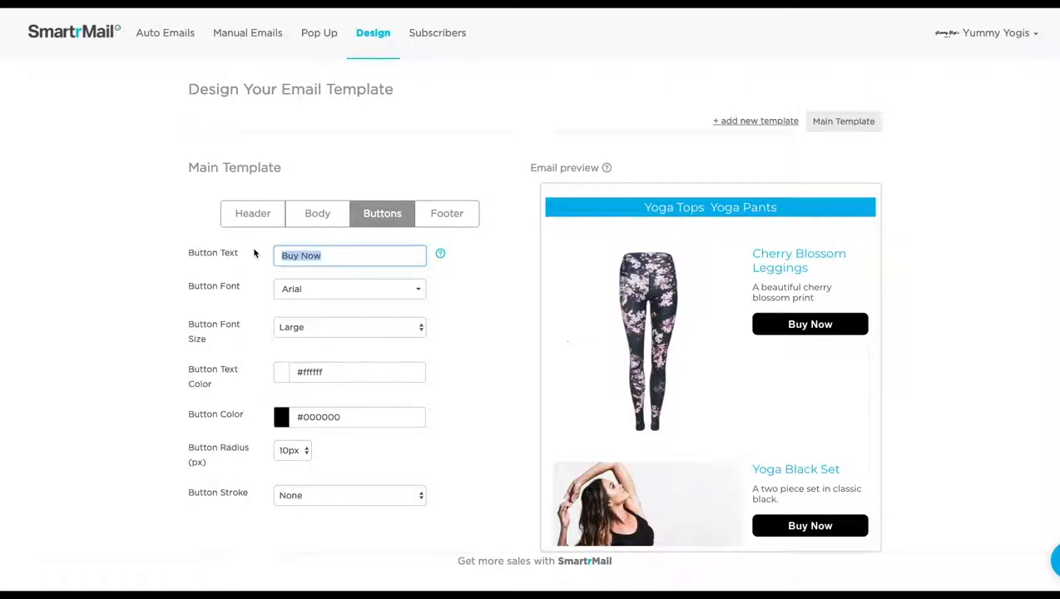
pyautogui.write('{price}')
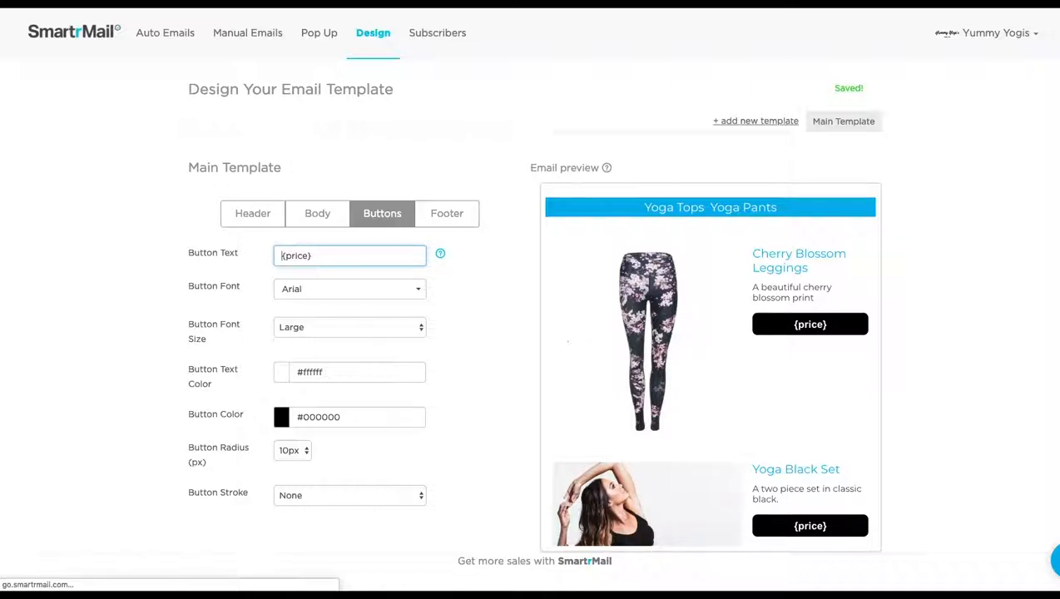
pyautogui.write('$')
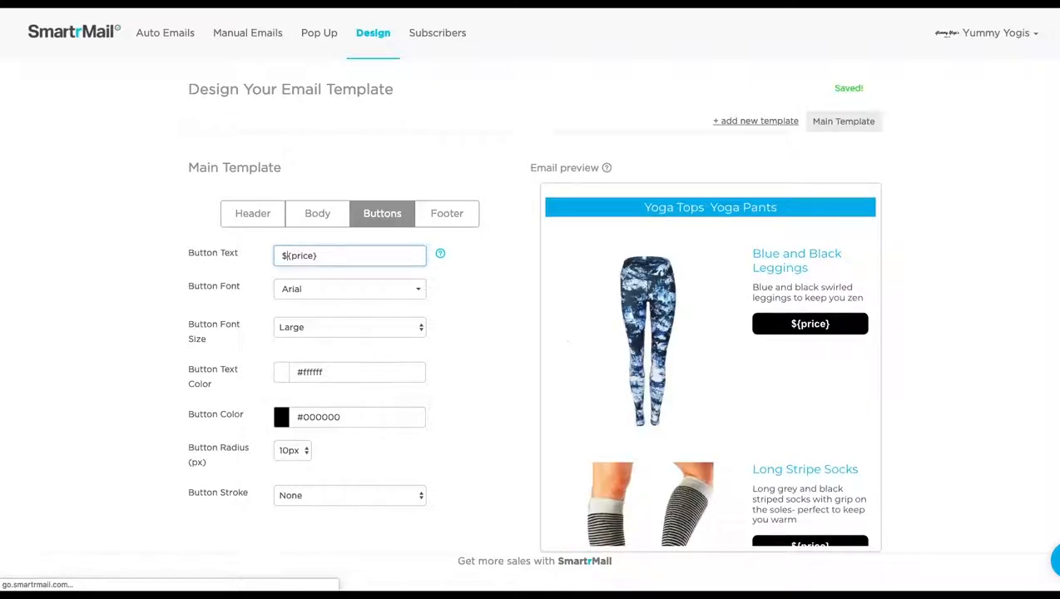
pyautogui.click(497, 299)
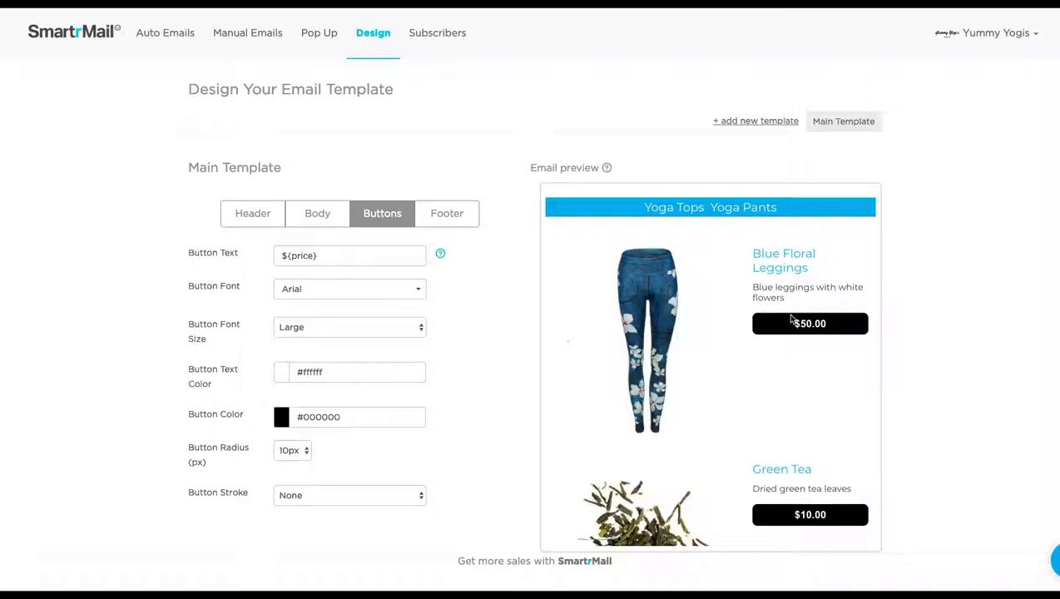
# - Change the font of the product buttons to Montserrat
pyautogui.click(398, 290)
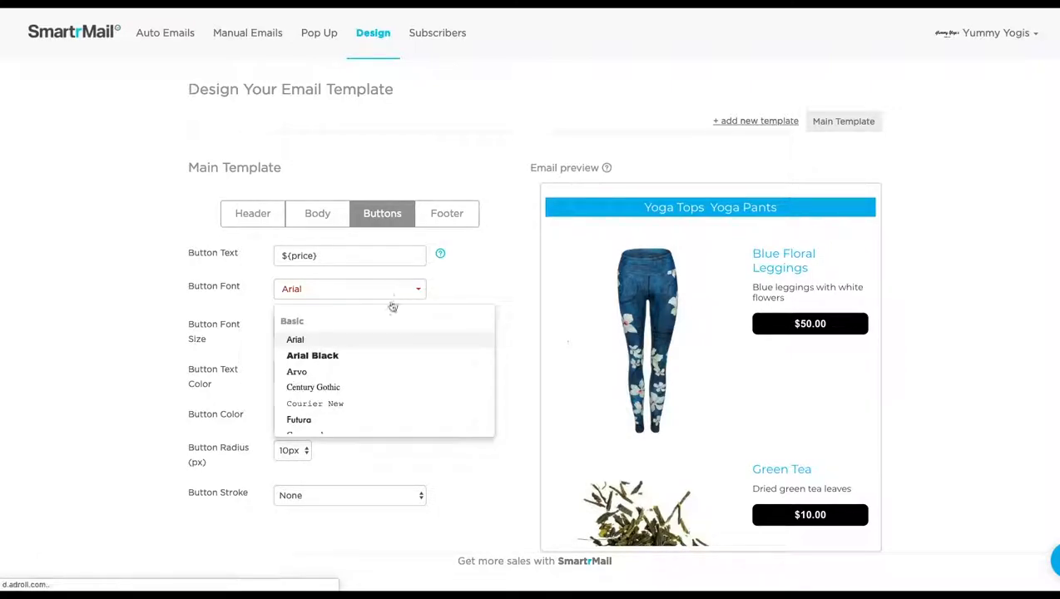
pyautogui.scroll(-2, 369, 372)
pyautogui.scroll(-5, 370, 373)
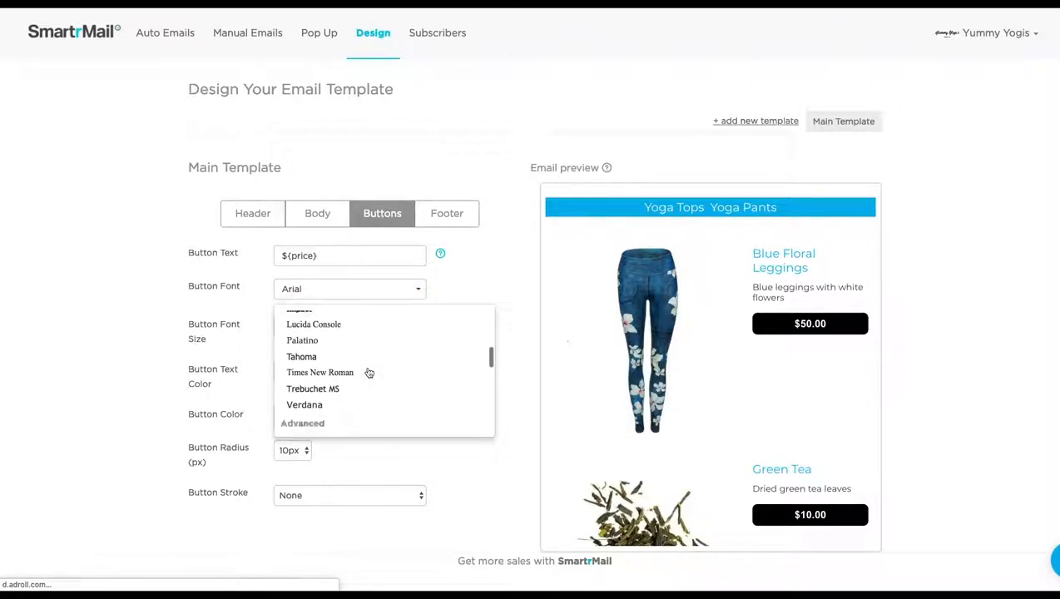
pyautogui.scroll(-3, 368, 372)
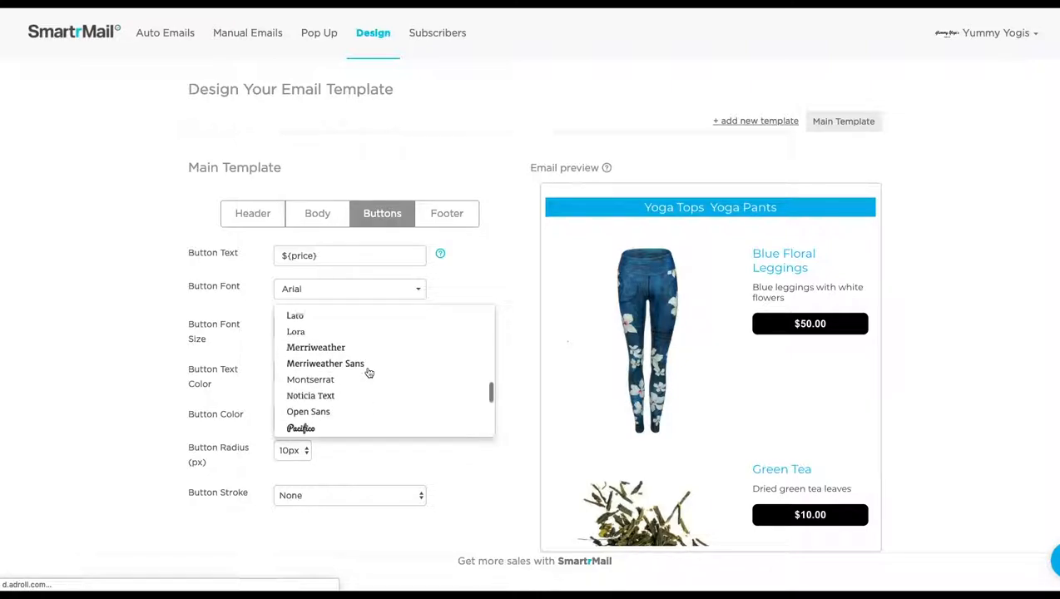
pyautogui.click(342, 376)
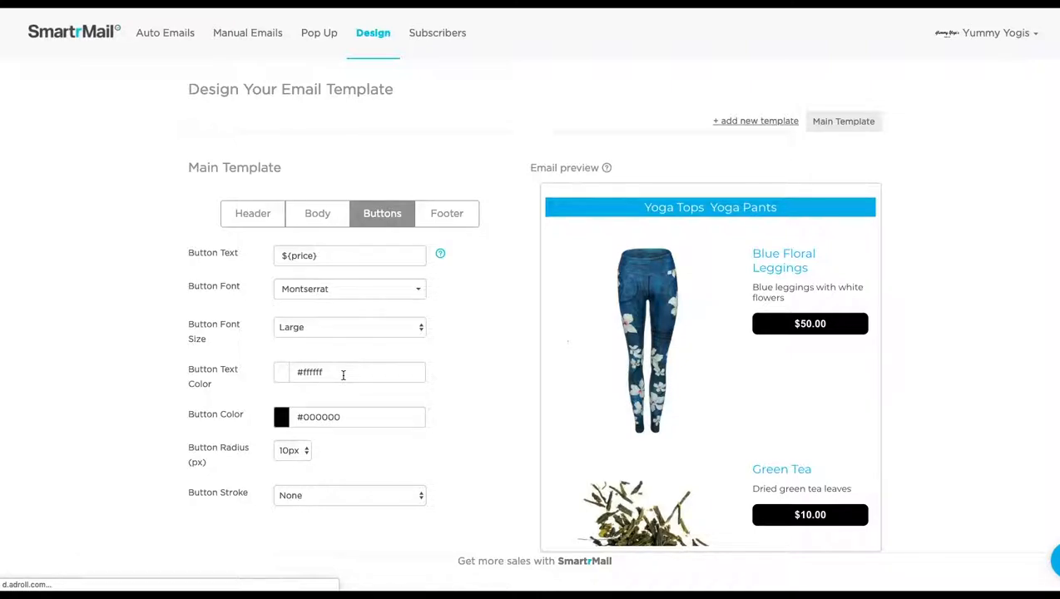
# - Set the font size of the product buttons to X-Large
pyautogui.click(401, 331)
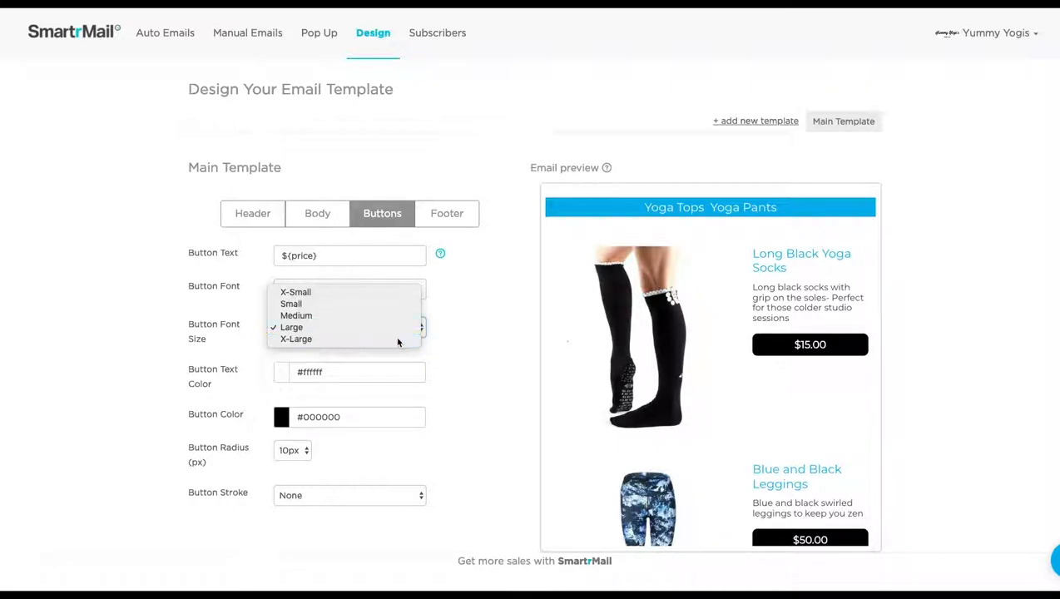
pyautogui.click(397, 340)
pyautogui.click(494, 373)
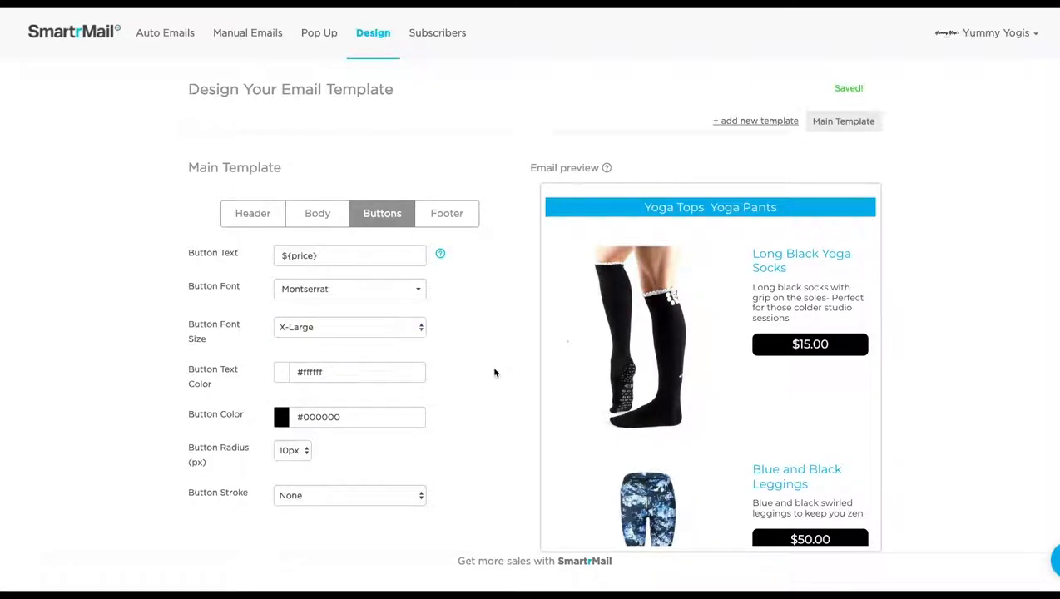
# - Look at the color picker for the button text, and set the button color to the blue #00b3ed
pyautogui.click(309, 372)
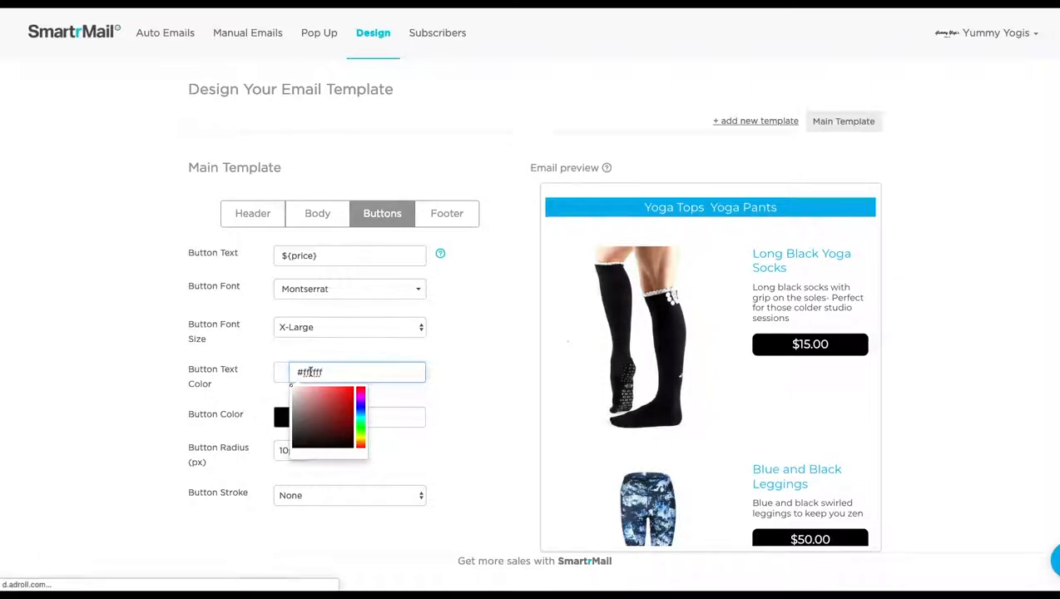
pyautogui.click(437, 392)
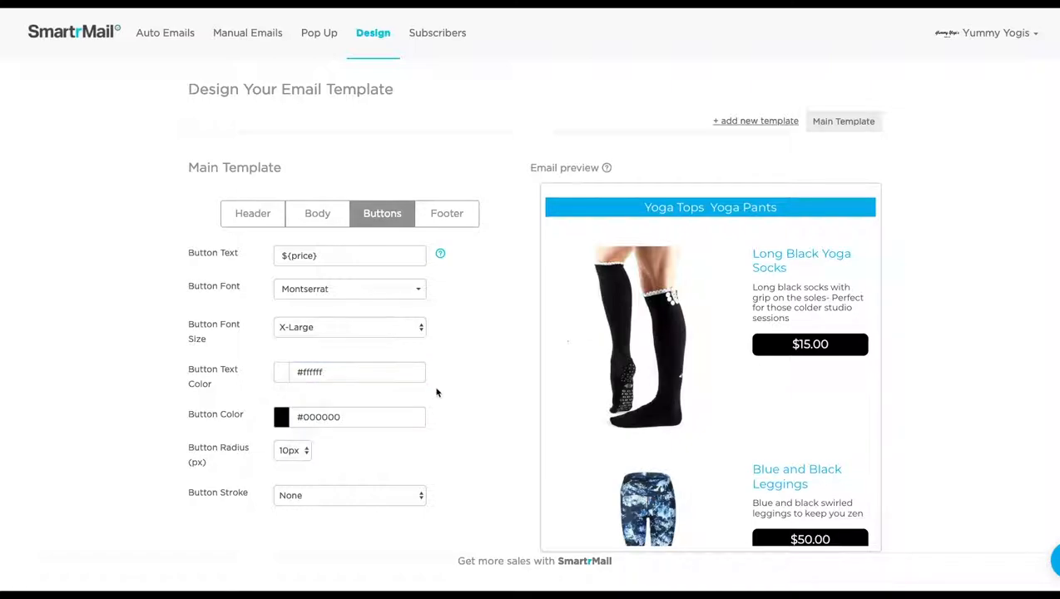
pyautogui.click(327, 417)
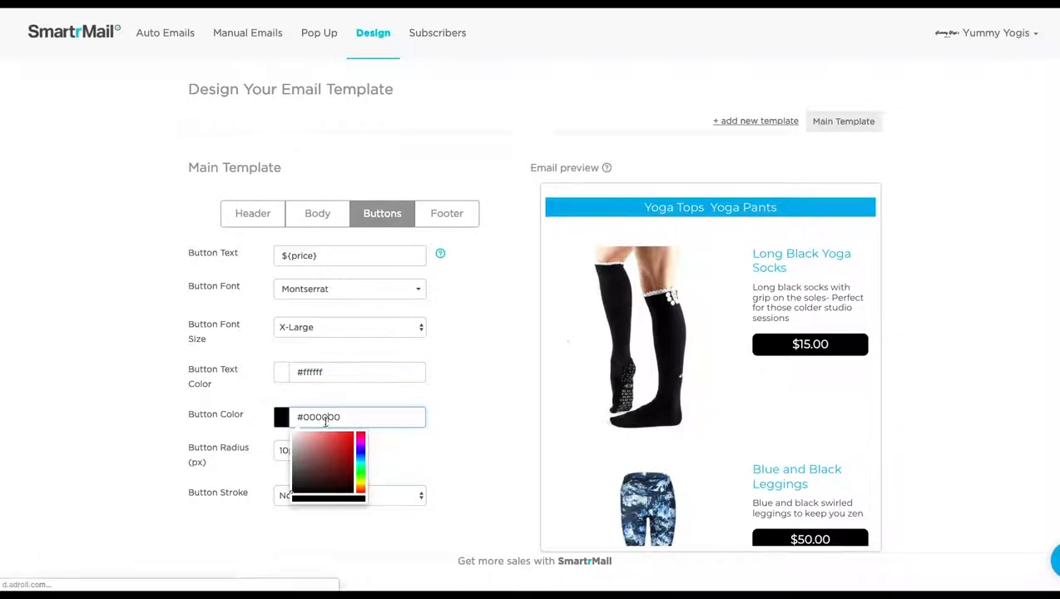
pyautogui.click(322, 418)
pyautogui.doubleClick(322, 418)
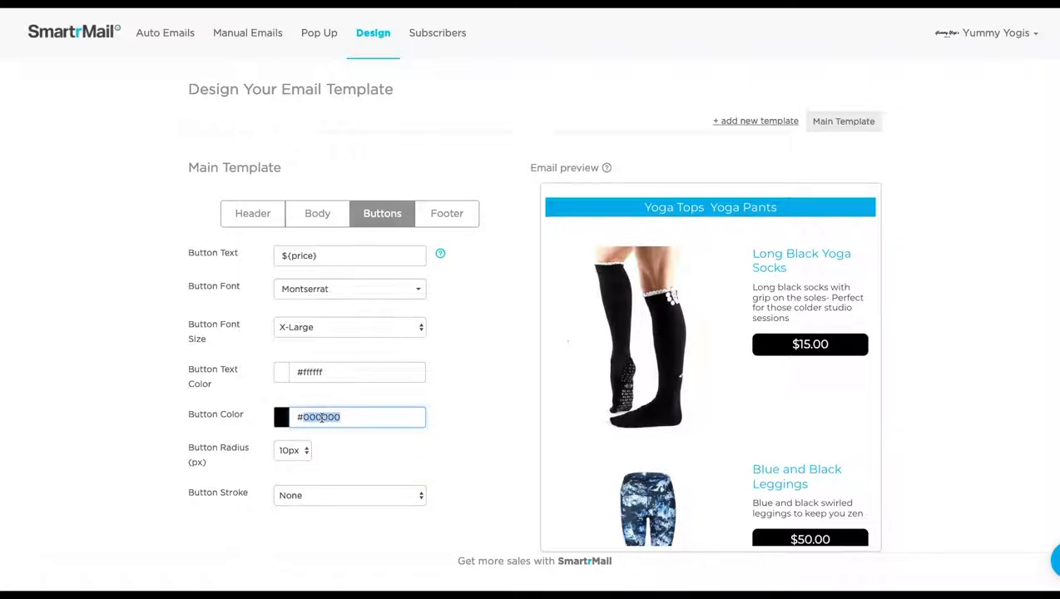
pyautogui.write('00b3ed')
pyautogui.click(457, 442)
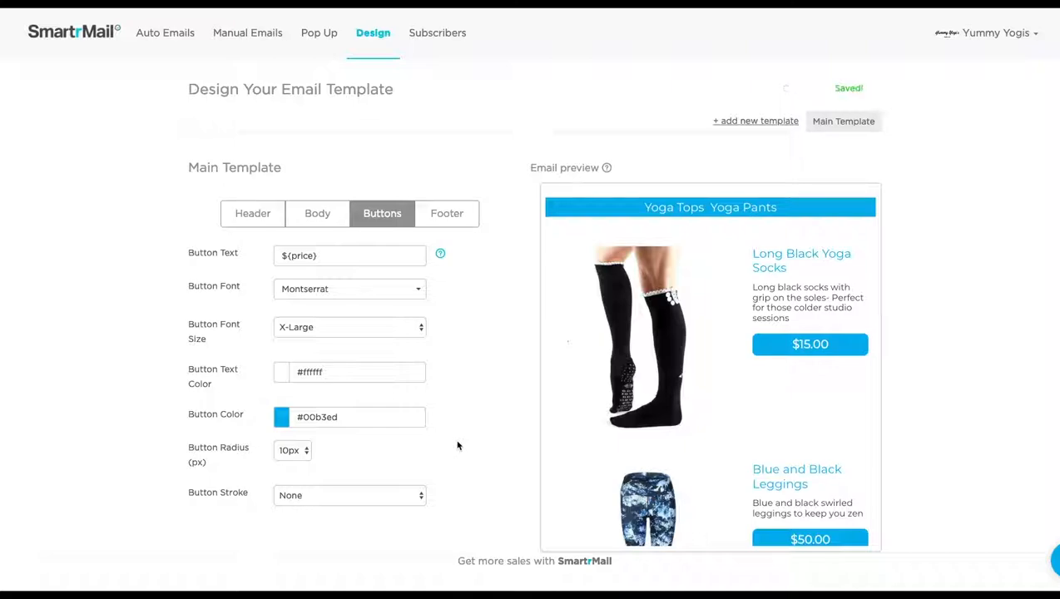
# - Round the corners of the product buttons more by setting the button radius to 20px
pyautogui.click(305, 450)
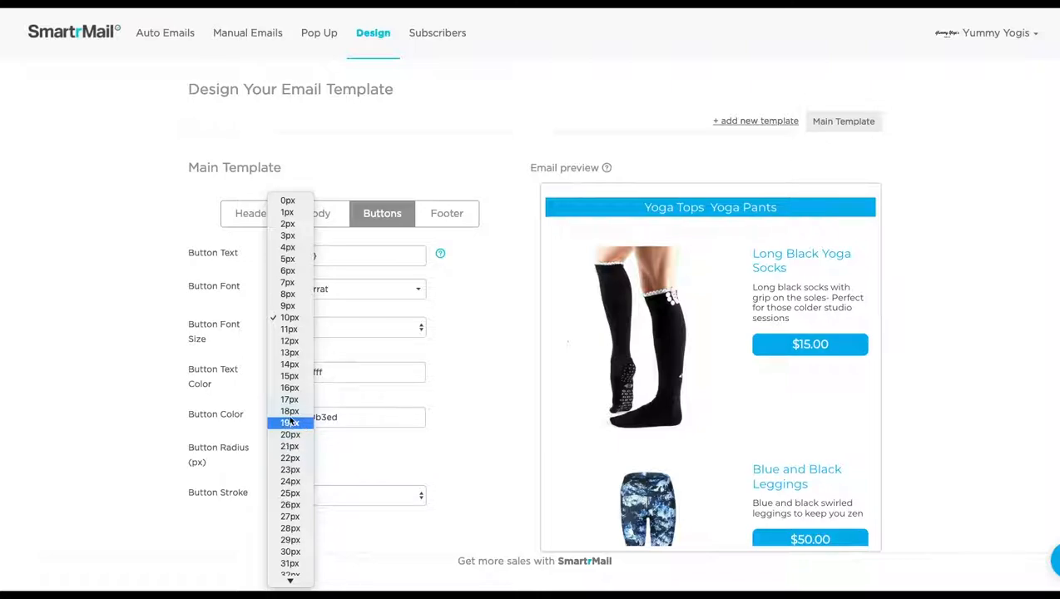
pyautogui.click(291, 434)
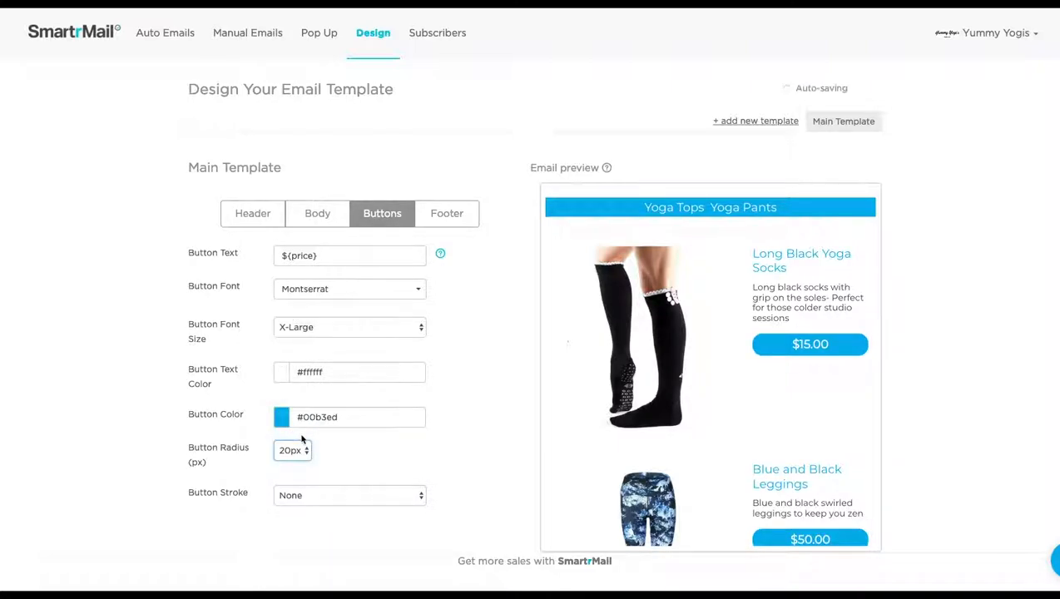
pyautogui.click(378, 463)
# - Try a 2pt stroke around the product buttons, and set the button stroke back to None
pyautogui.click(367, 495)
pyautogui.click(362, 522)
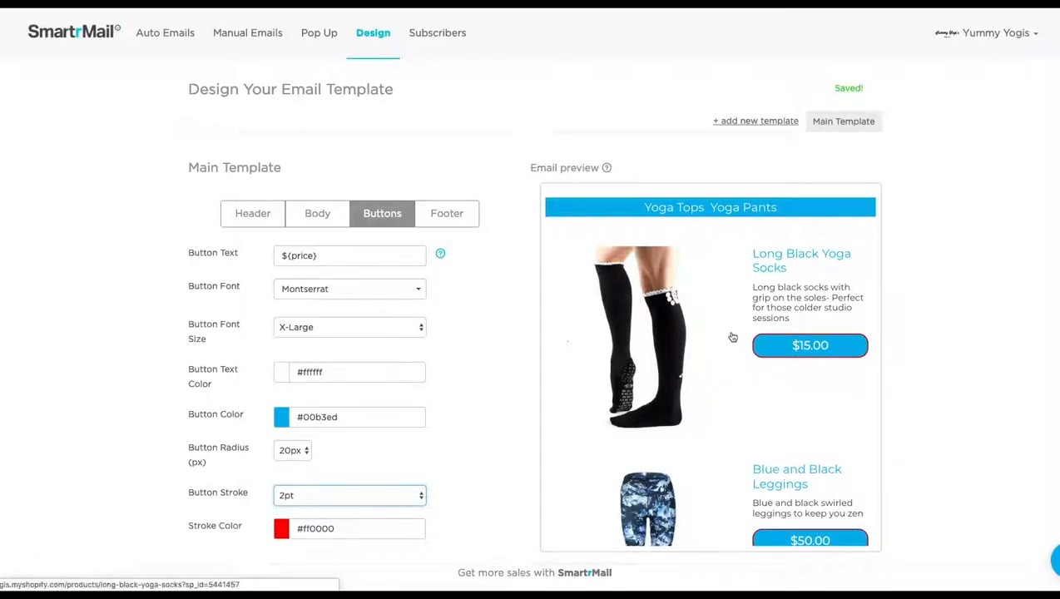
pyautogui.click(322, 529)
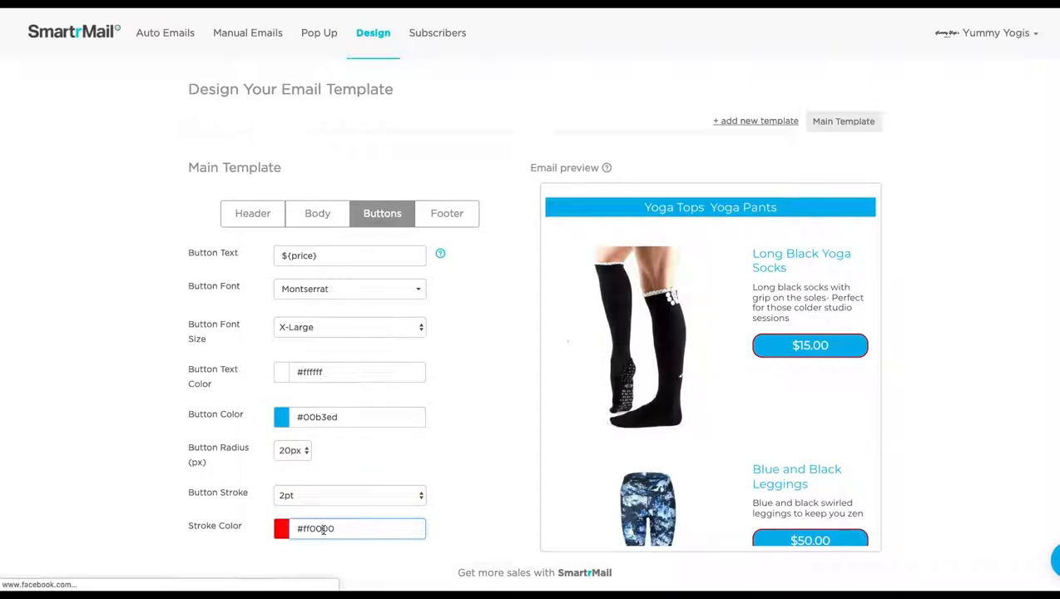
pyautogui.click(324, 497)
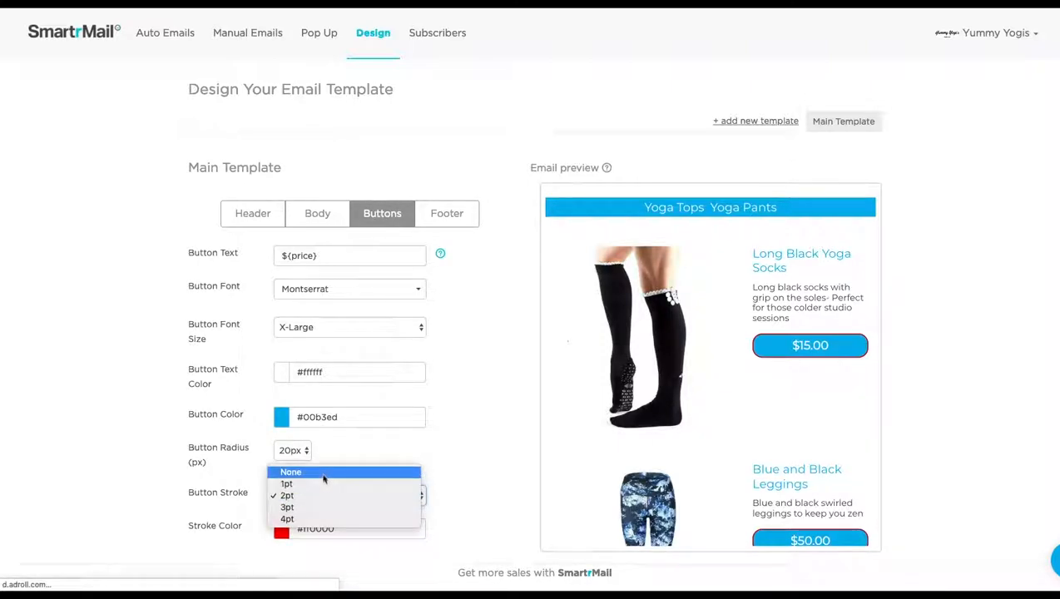
pyautogui.click(324, 473)
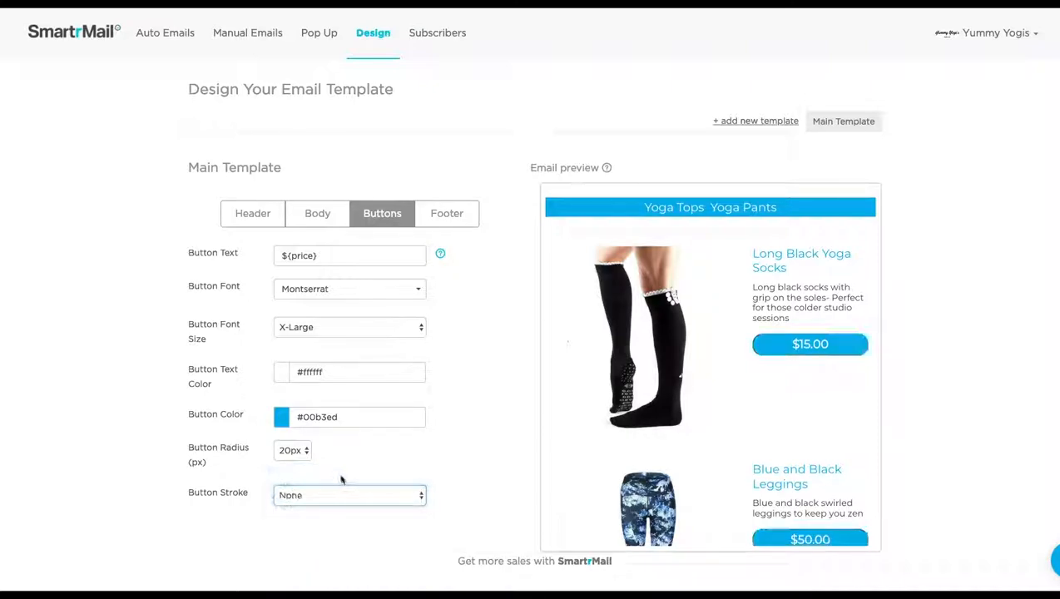
pyautogui.scroll(-5, 681, 440)
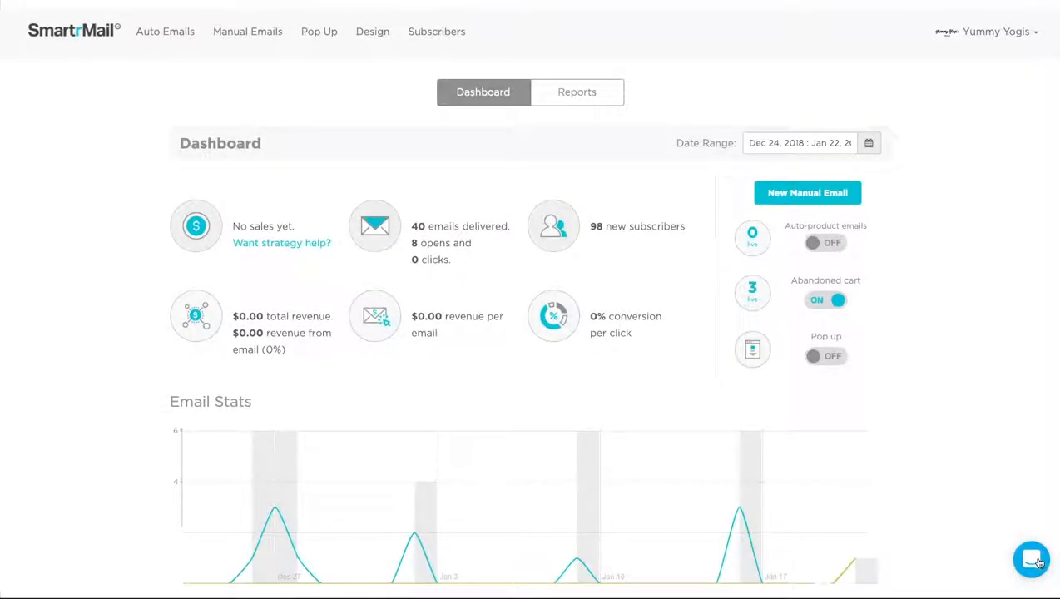
# - Open the support chat from the dashboard and start a new conversation with the team
pyautogui.click(1036, 561)
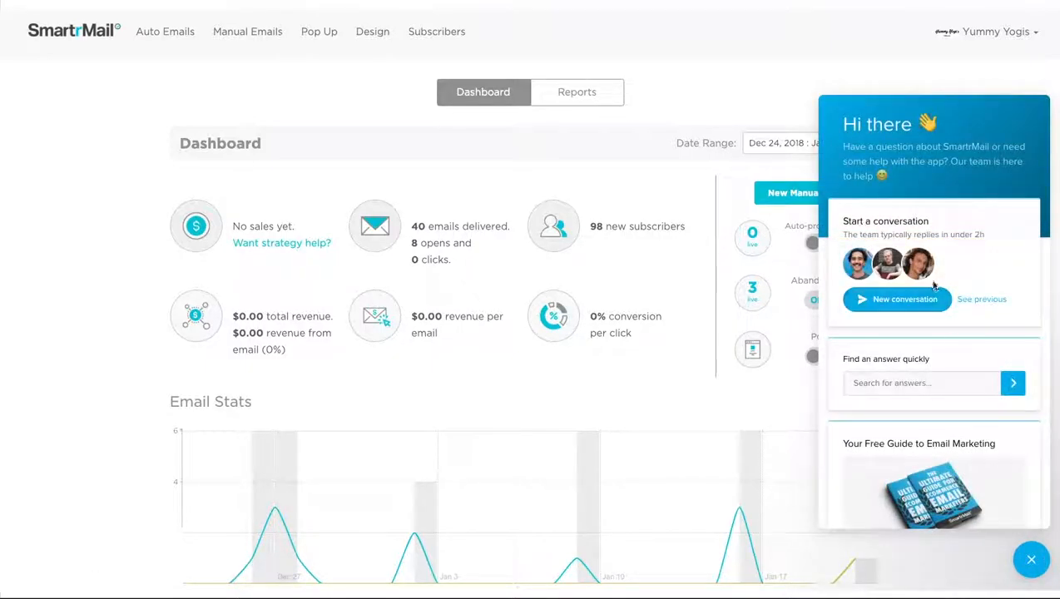
pyautogui.click(931, 296)
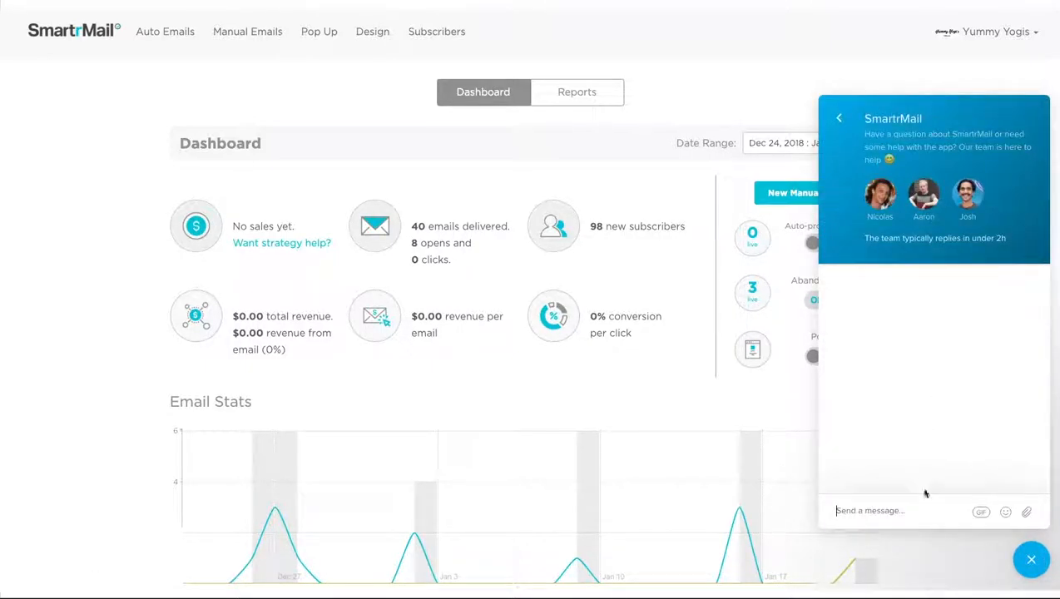